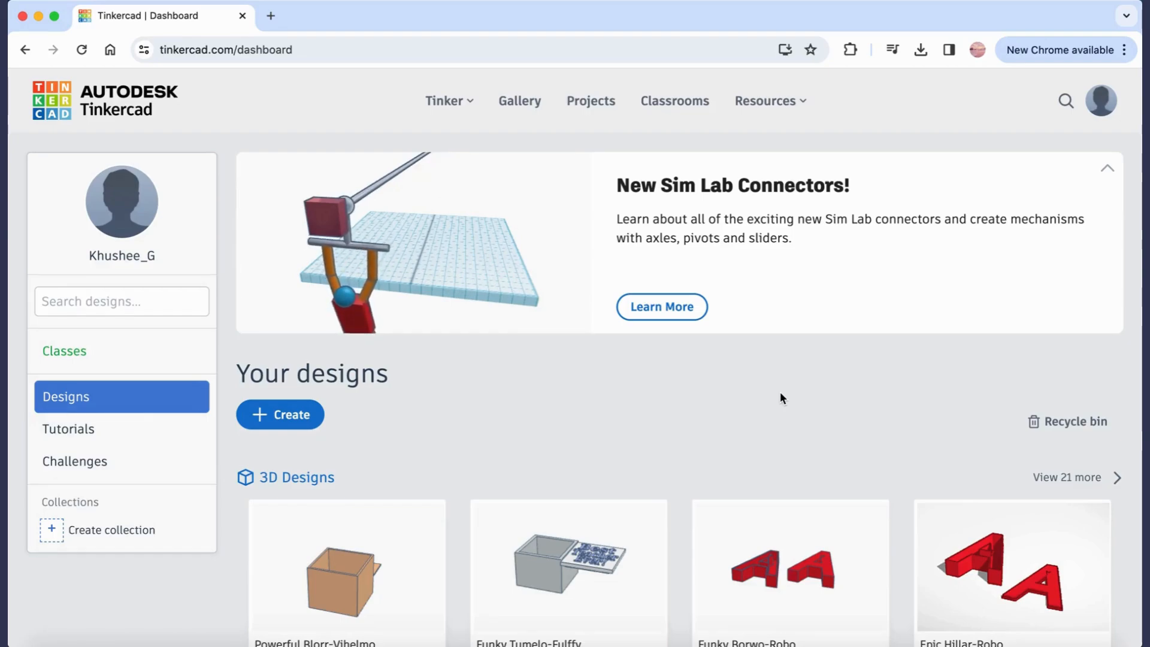
Create a new 3D design
{"action": "left_click", "coordinate": [289, 422]}
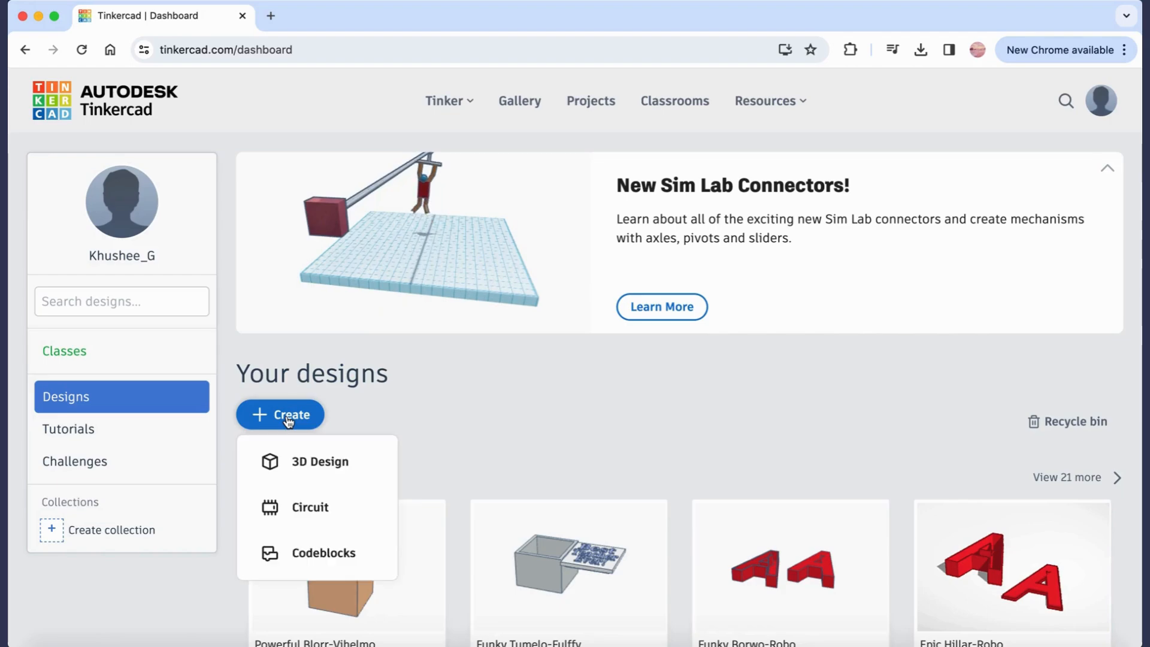
{"action": "left_click", "coordinate": [309, 463]}
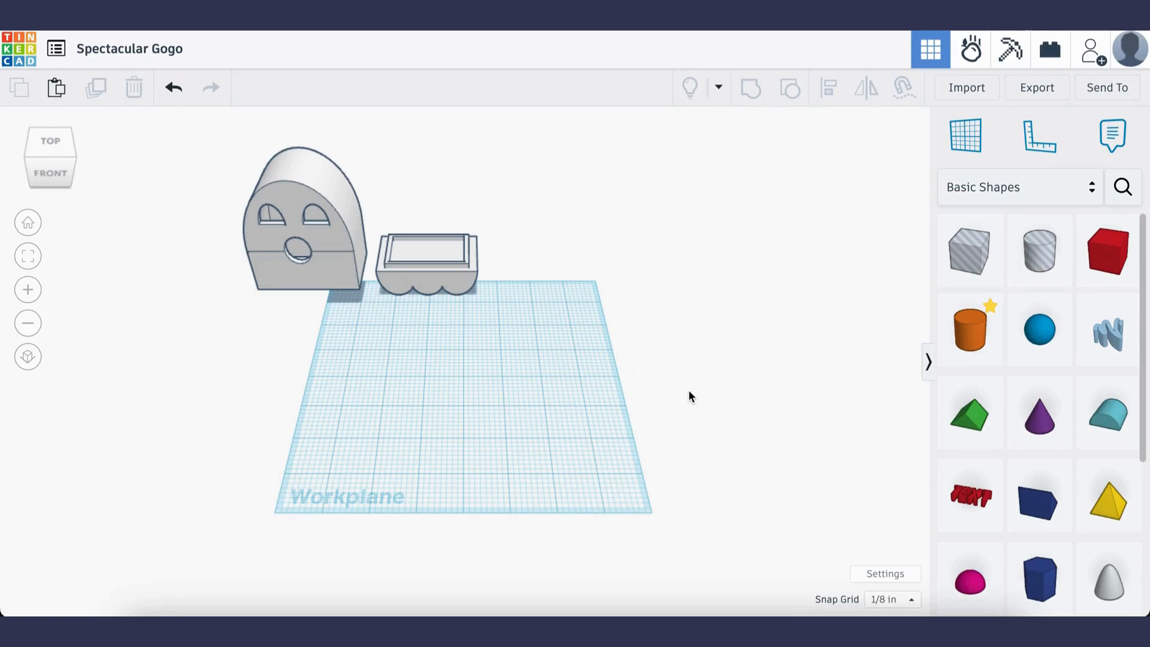
Place a Round Roof near the front-left of the workplane and rotate it upside down
{"action": "left_click_drag", "start_coordinate": [1108, 413], "coordinate": [366, 449]}
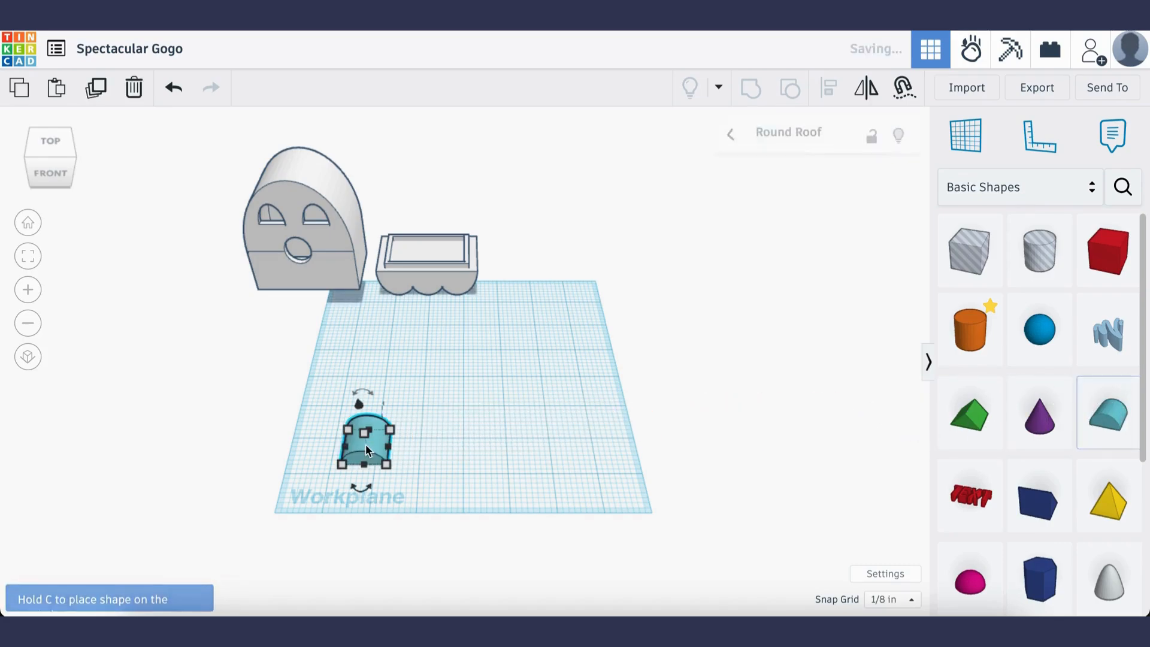
{"action": "mouse_move", "coordinate": [372, 400]}
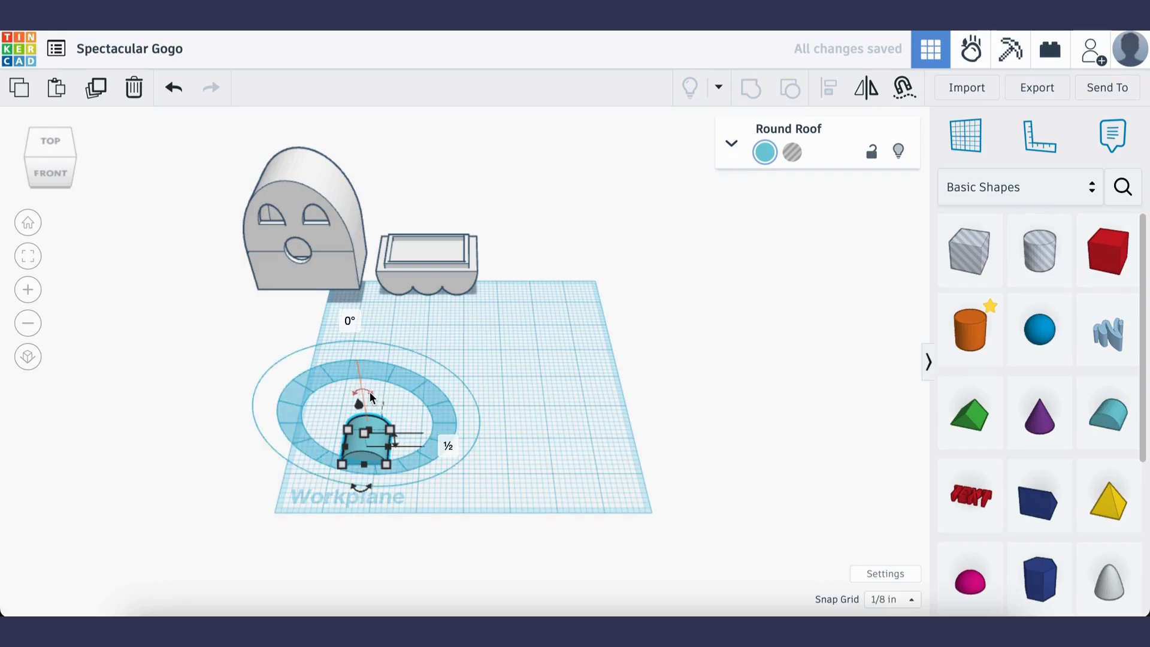
{"action": "left_click_drag", "start_coordinate": [371, 398], "coordinate": [386, 473]}
{"action": "left_click", "coordinate": [534, 484]}
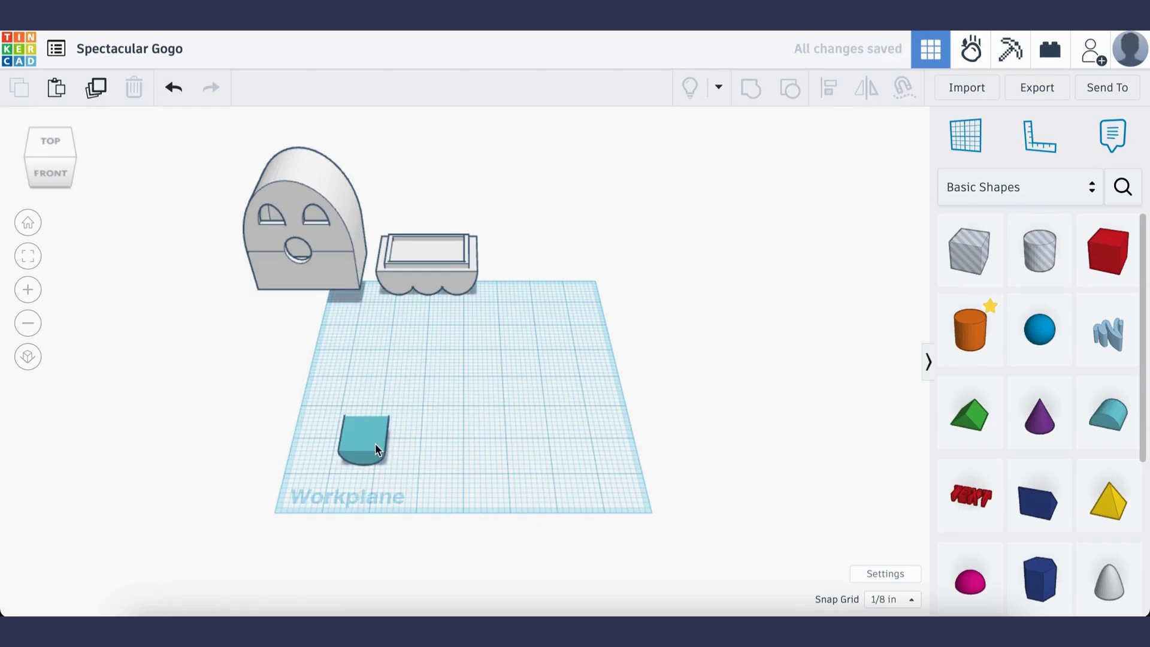
Duplicate the upside-down roof twice, offsetting each copy to the right to form a row of three overlapping roofs
{"action": "left_click", "coordinate": [361, 436]}
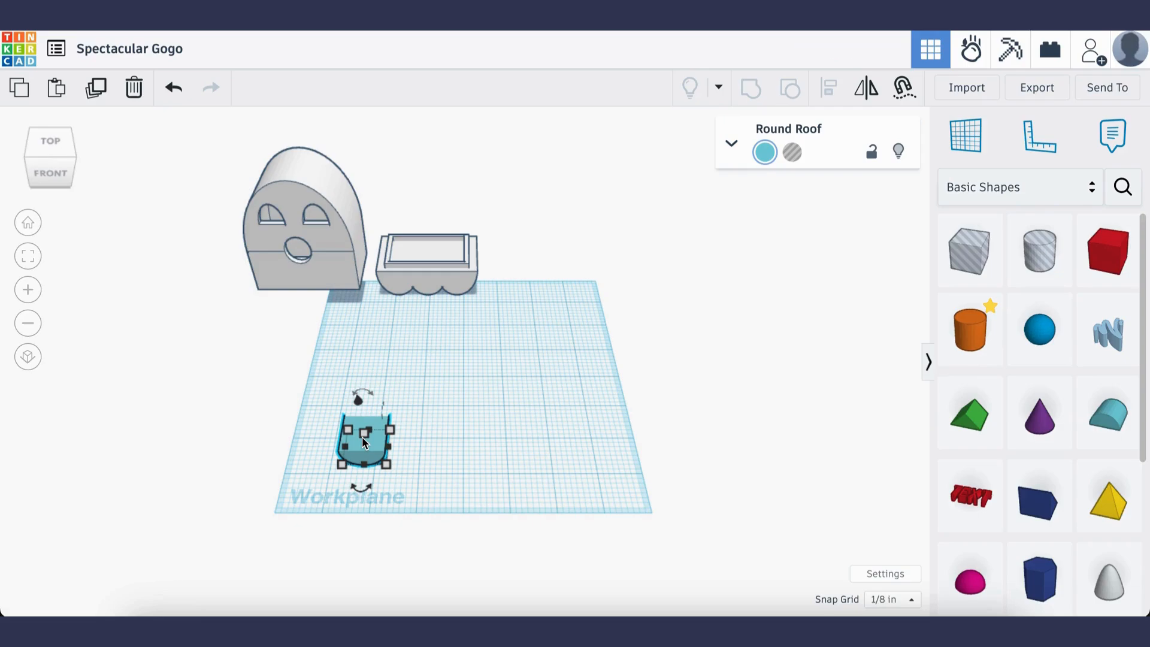
{"action": "key", "text": "ctrl+v"}
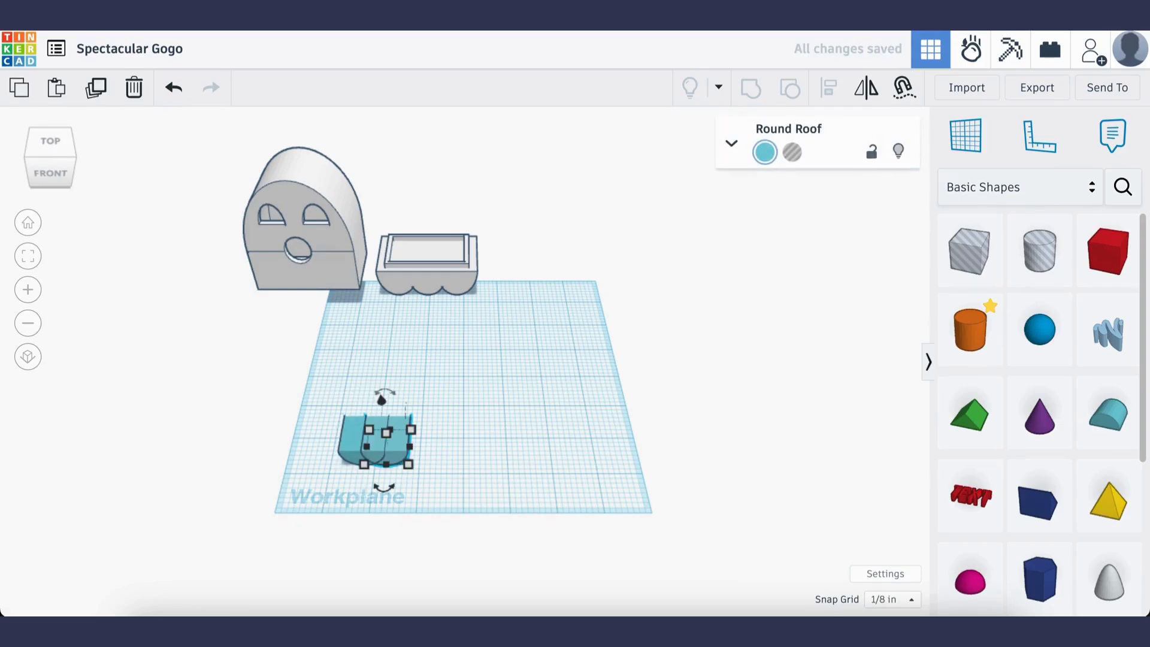
{"action": "key", "text": "Right"}
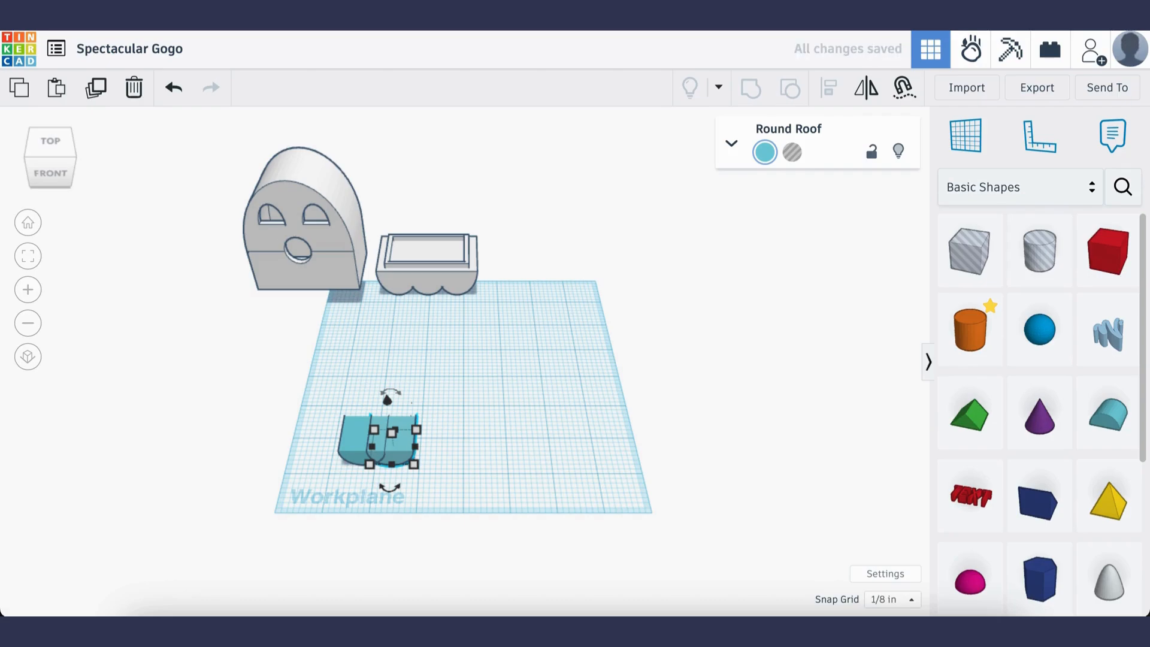
{"action": "key", "text": "Right"}
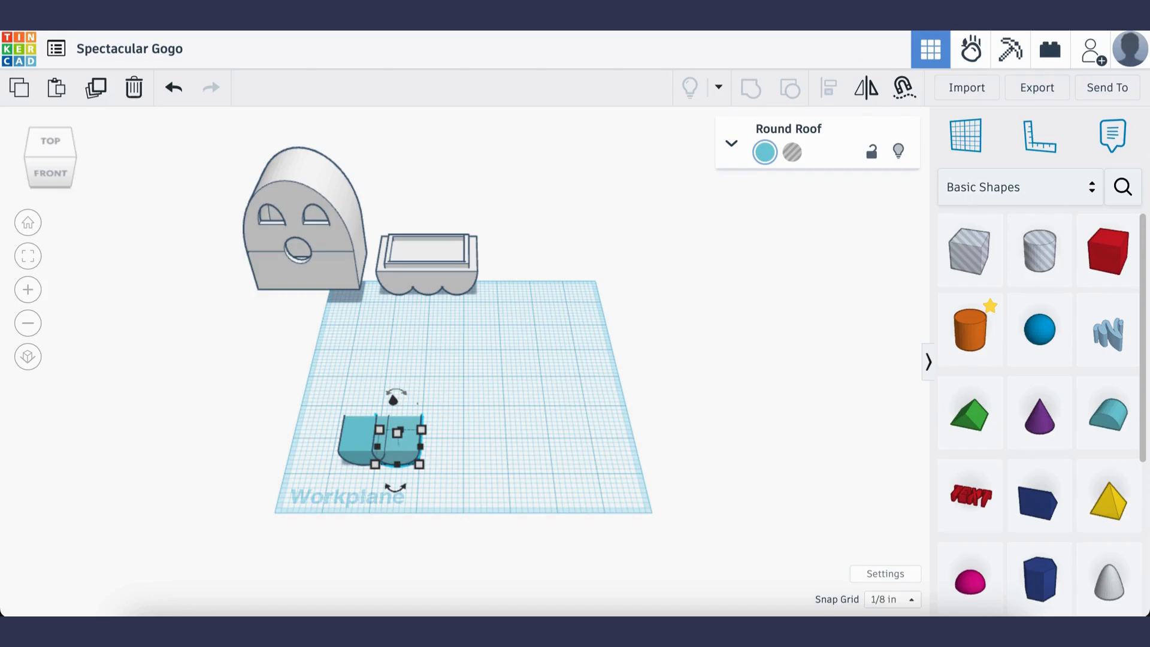
{"action": "key", "text": "ctrl+d"}
{"action": "key", "text": "Right"}
{"action": "key", "text": "Right"}
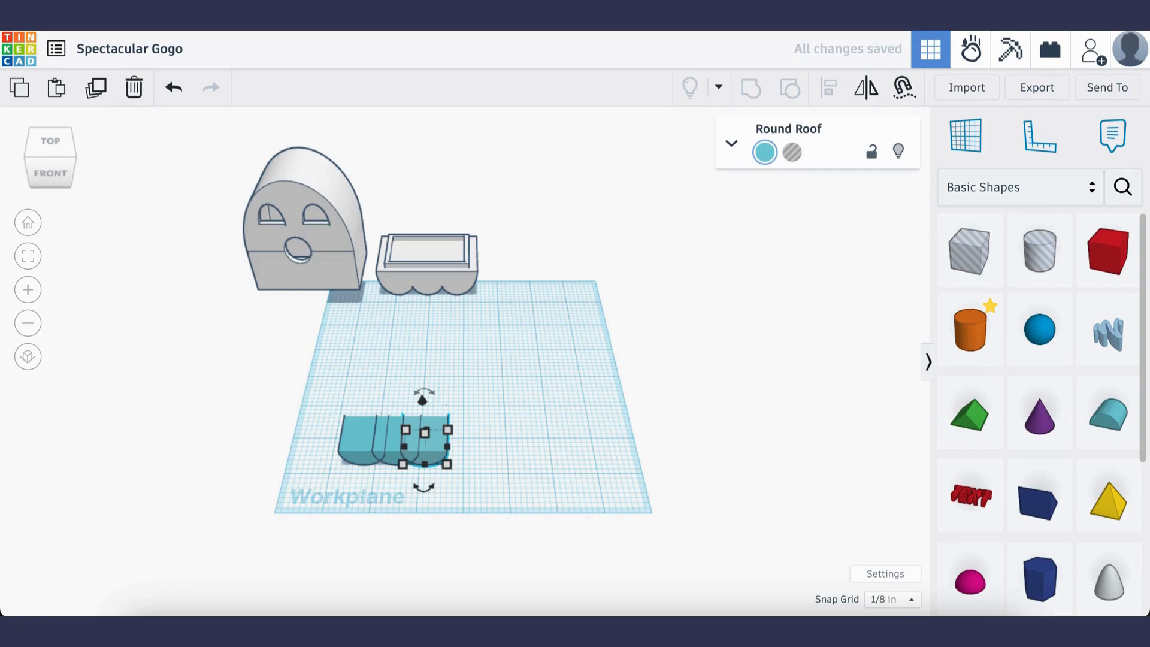
{"action": "left_click", "coordinate": [390, 486]}
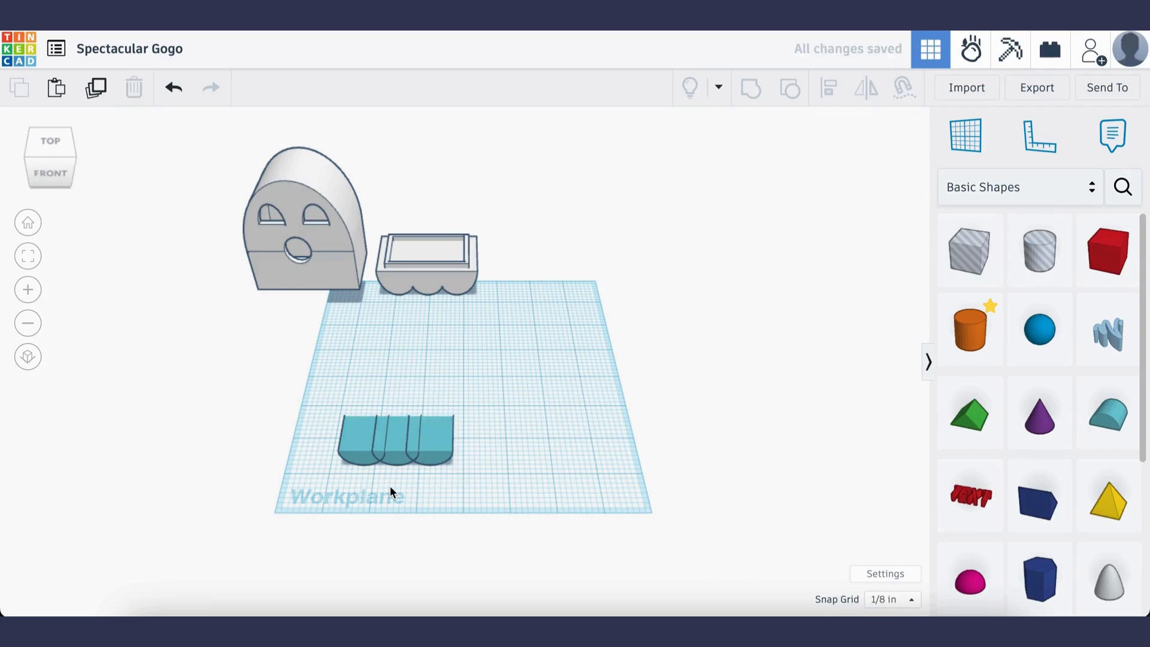
Group the three overlapping roofs into one scalloped base and move it about 1/2 in left and 3/8 in back
{"action": "scroll", "coordinate": [390, 486], "scroll_direction": "up", "scroll_amount": 3}
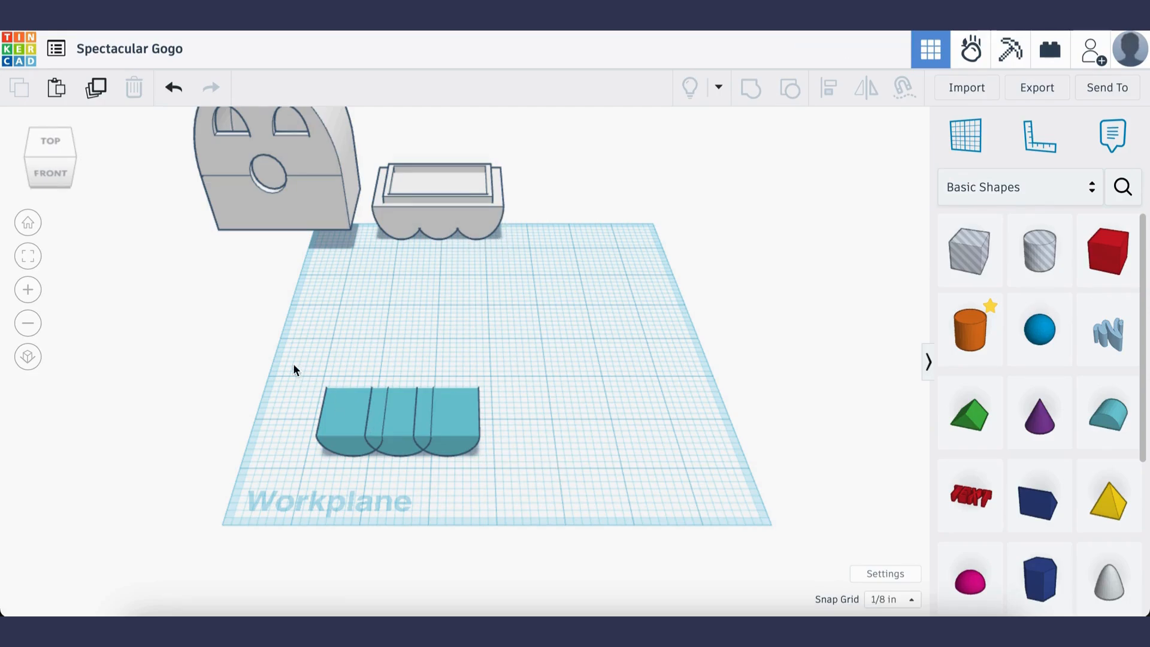
{"action": "left_click_drag", "start_coordinate": [311, 371], "coordinate": [496, 476]}
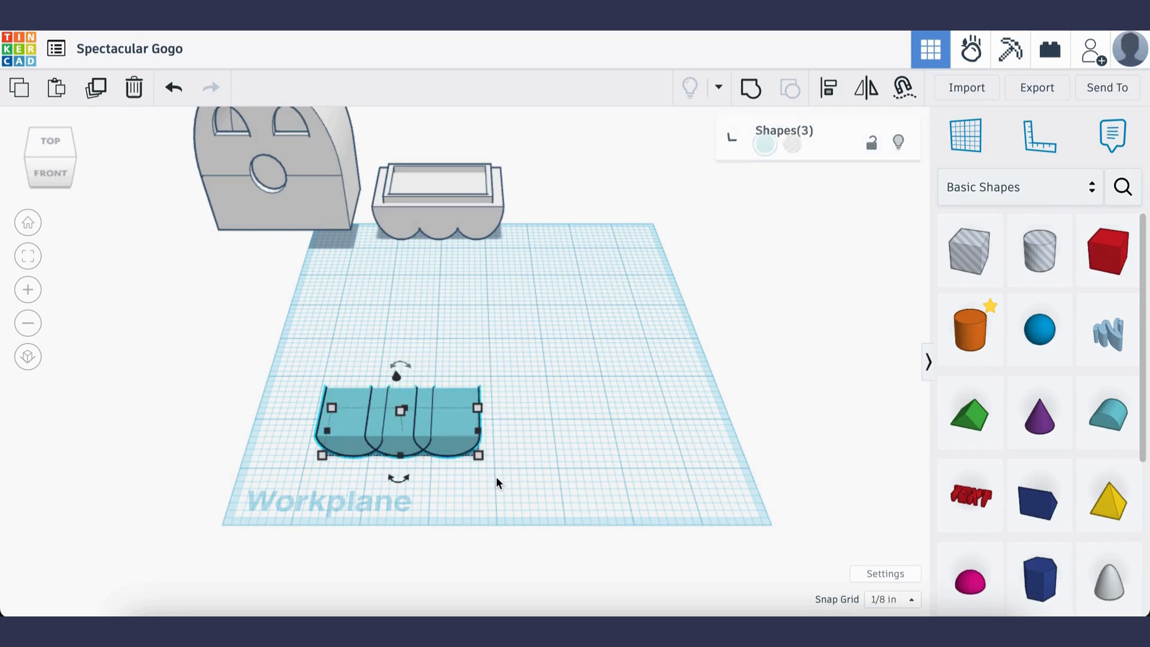
{"action": "left_click", "coordinate": [749, 91]}
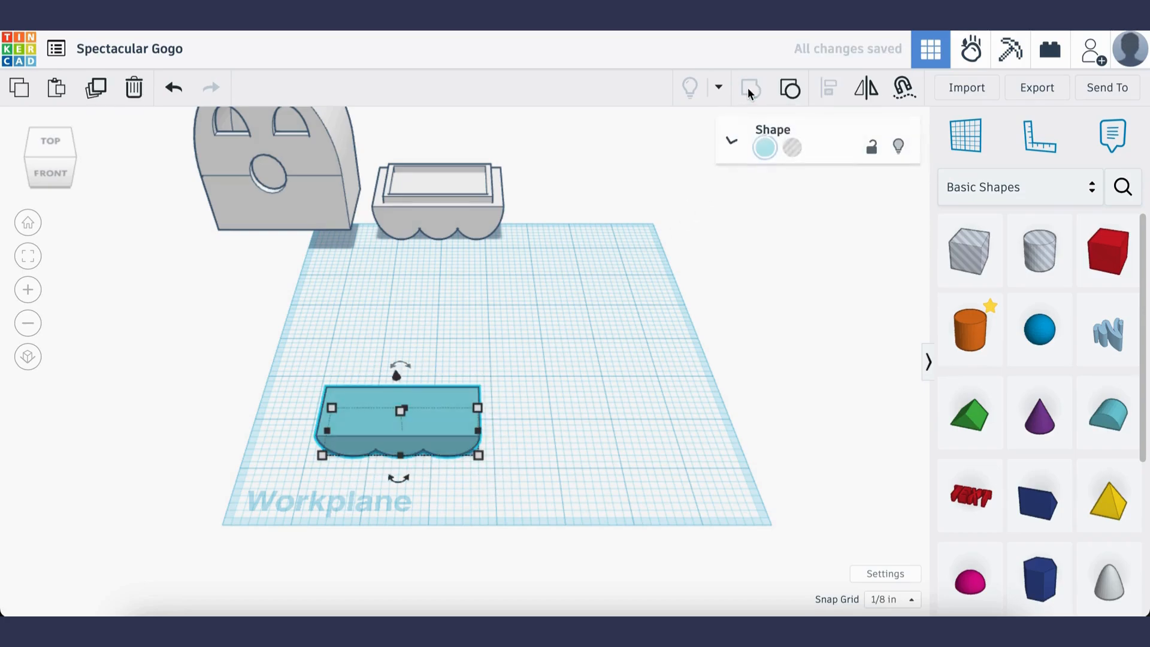
{"action": "left_click", "coordinate": [569, 398]}
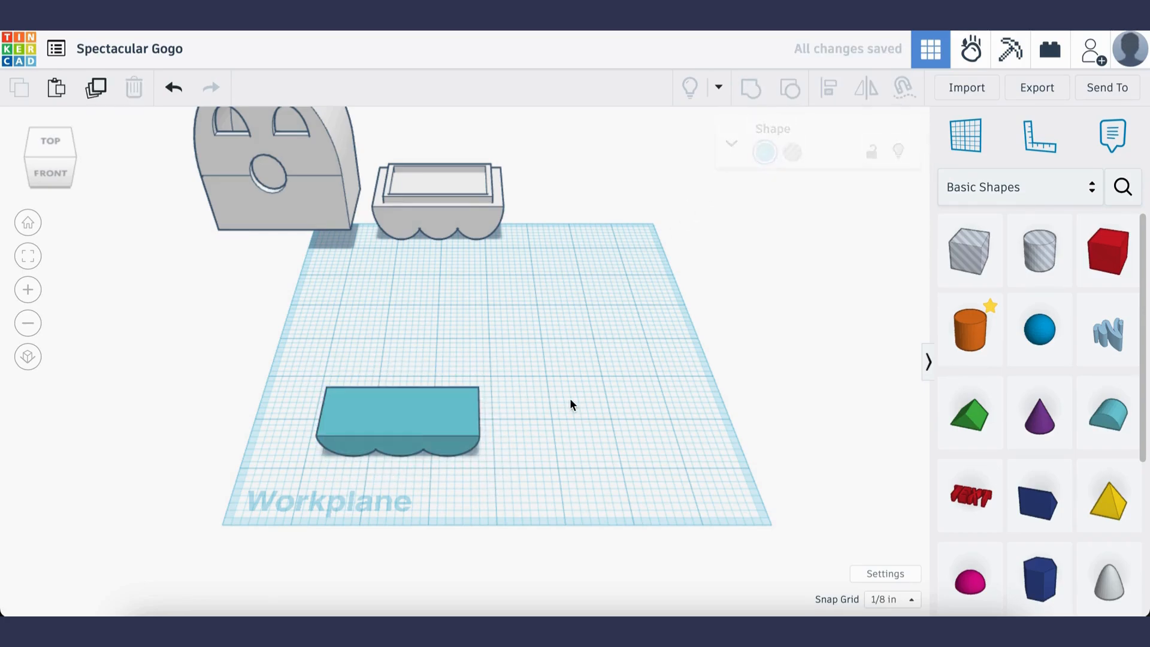
{"action": "left_click_drag", "start_coordinate": [417, 427], "coordinate": [399, 411]}
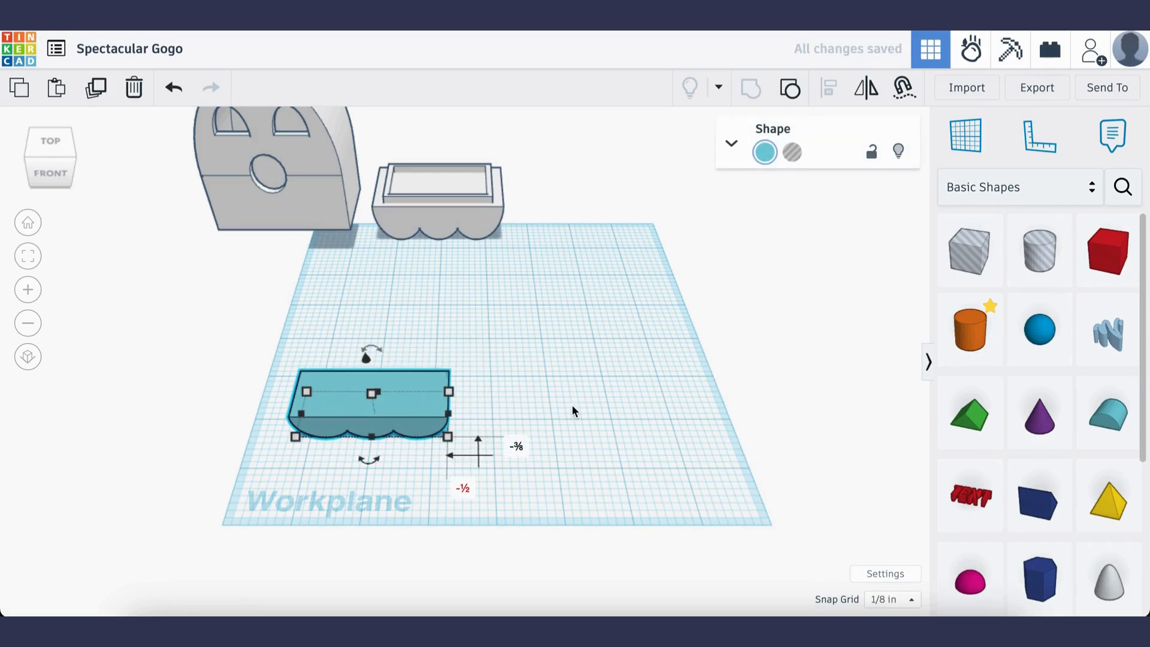
{"action": "left_click", "coordinate": [579, 404]}
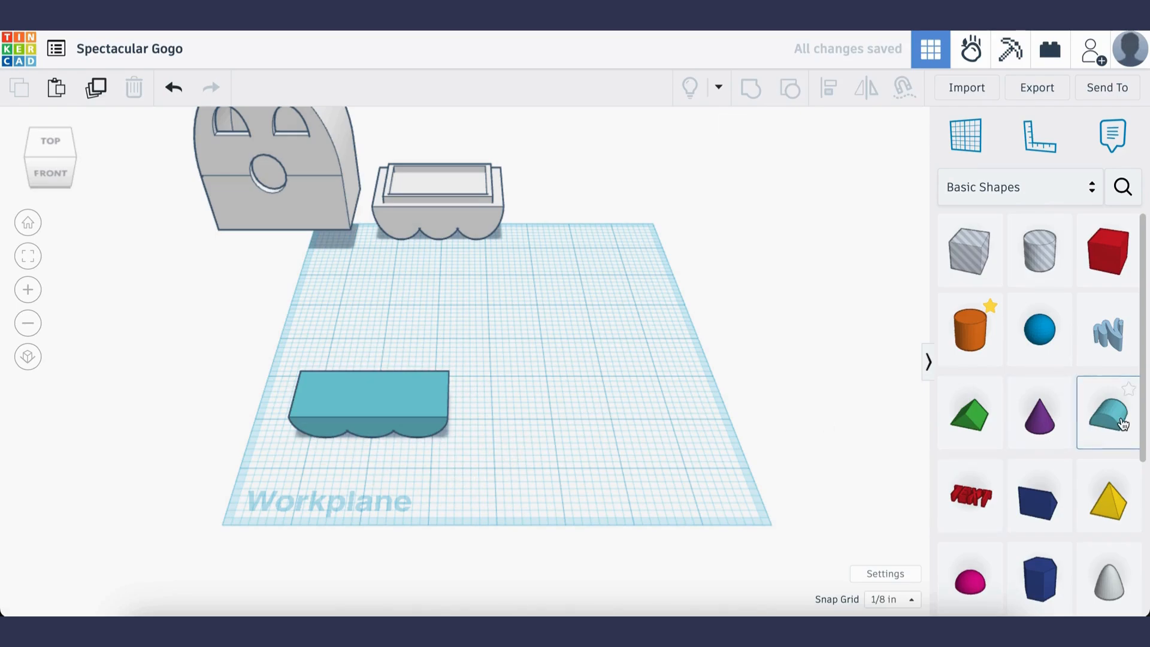
Place a Round Roof on the flat top of the scalloped base and stretch it to 2 1/2 in wide and 3 in tall
{"action": "left_click_drag", "start_coordinate": [1122, 423], "coordinate": [325, 391]}
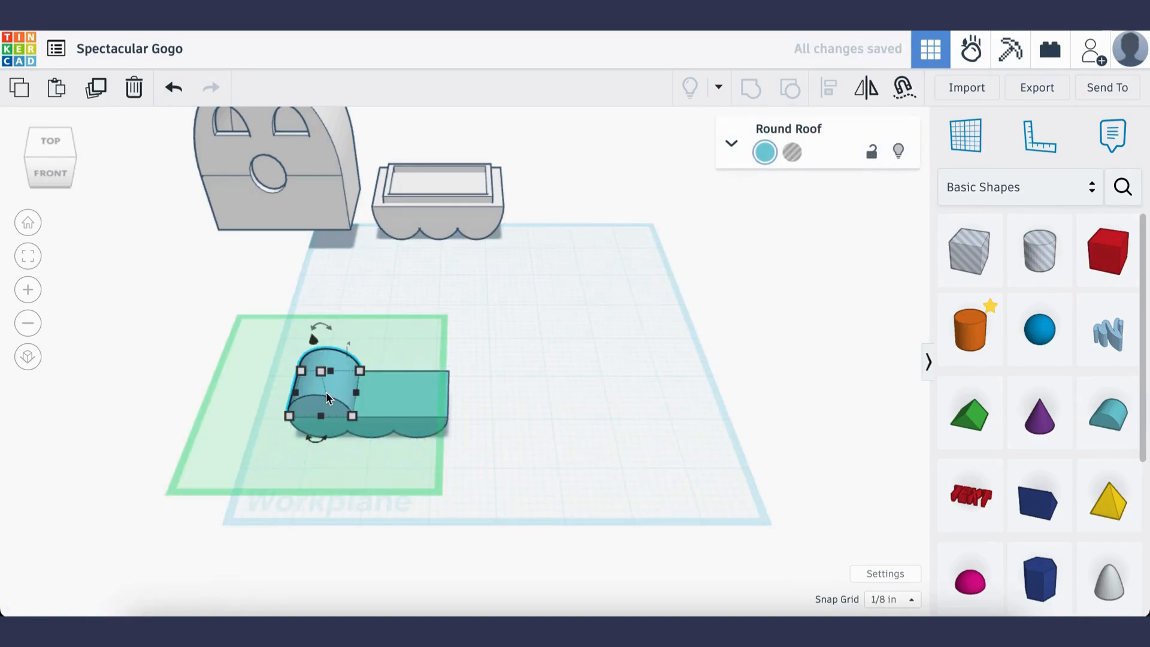
{"action": "scroll", "coordinate": [325, 392], "scroll_direction": "up", "scroll_amount": 1}
{"action": "scroll", "coordinate": [326, 392], "scroll_direction": "up", "scroll_amount": 3}
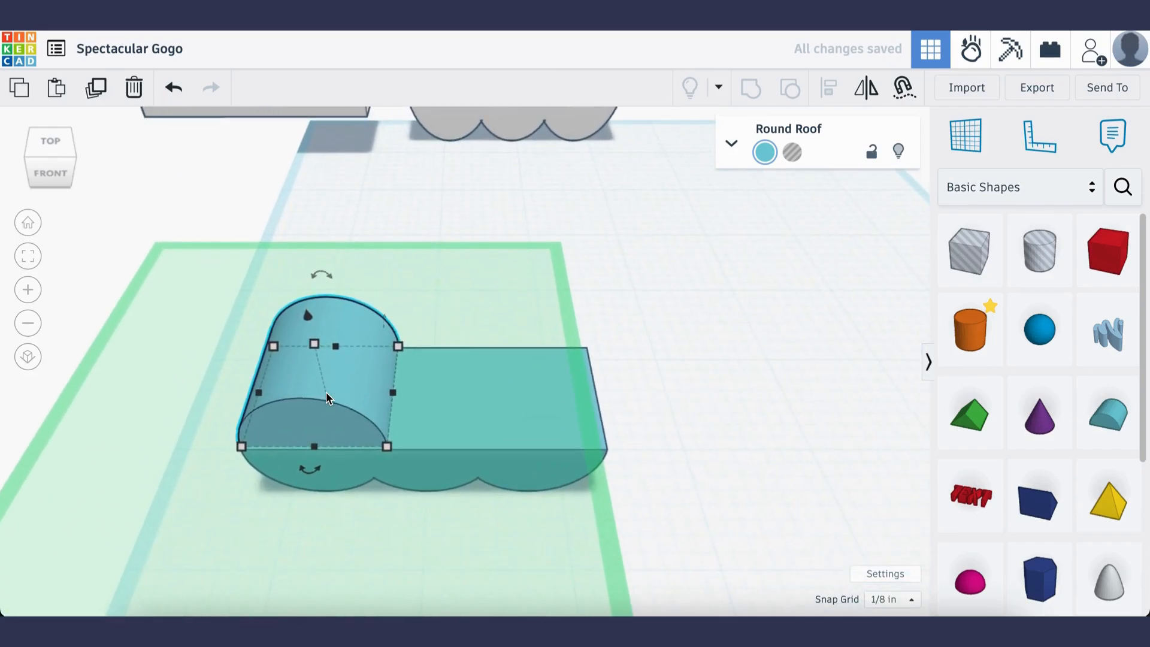
{"action": "left_click_drag", "start_coordinate": [359, 418], "coordinate": [597, 400]}
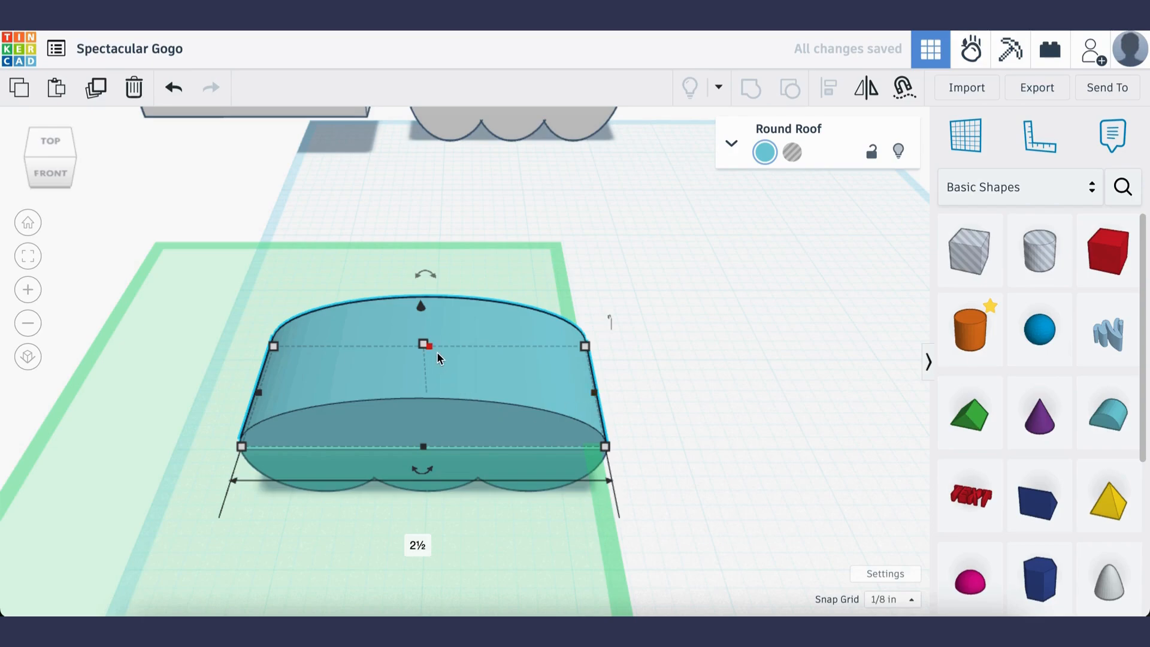
{"action": "scroll", "coordinate": [437, 351], "scroll_direction": "down", "scroll_amount": 3}
{"action": "left_click_drag", "start_coordinate": [431, 336], "coordinate": [446, 215]}
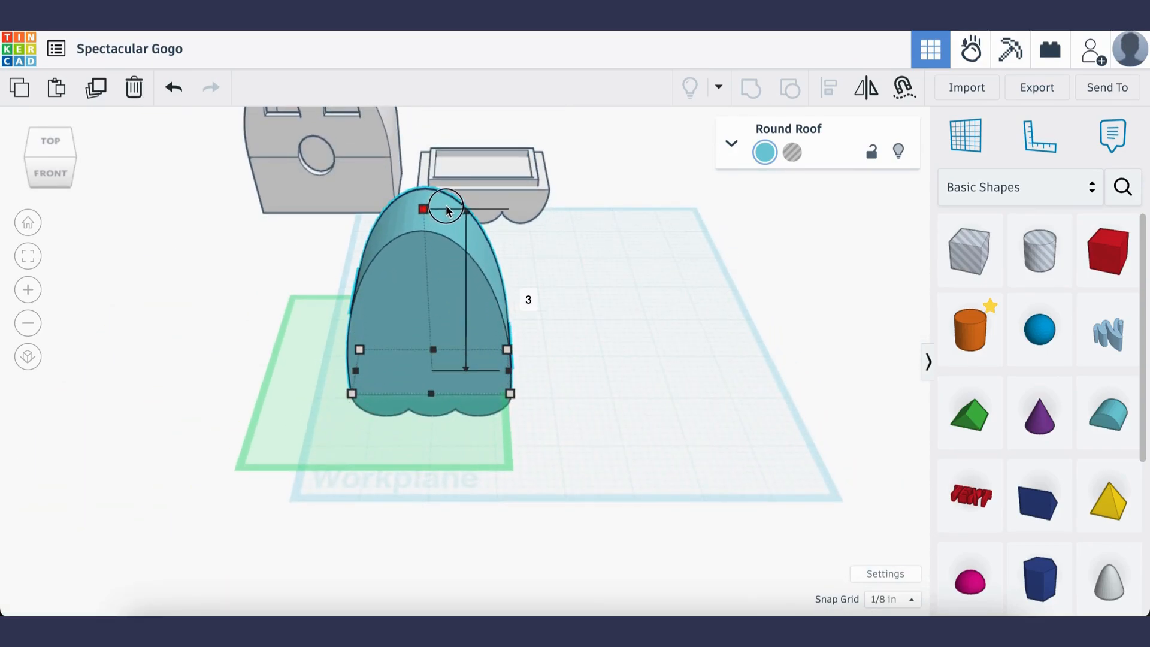
{"action": "left_click", "coordinate": [660, 441]}
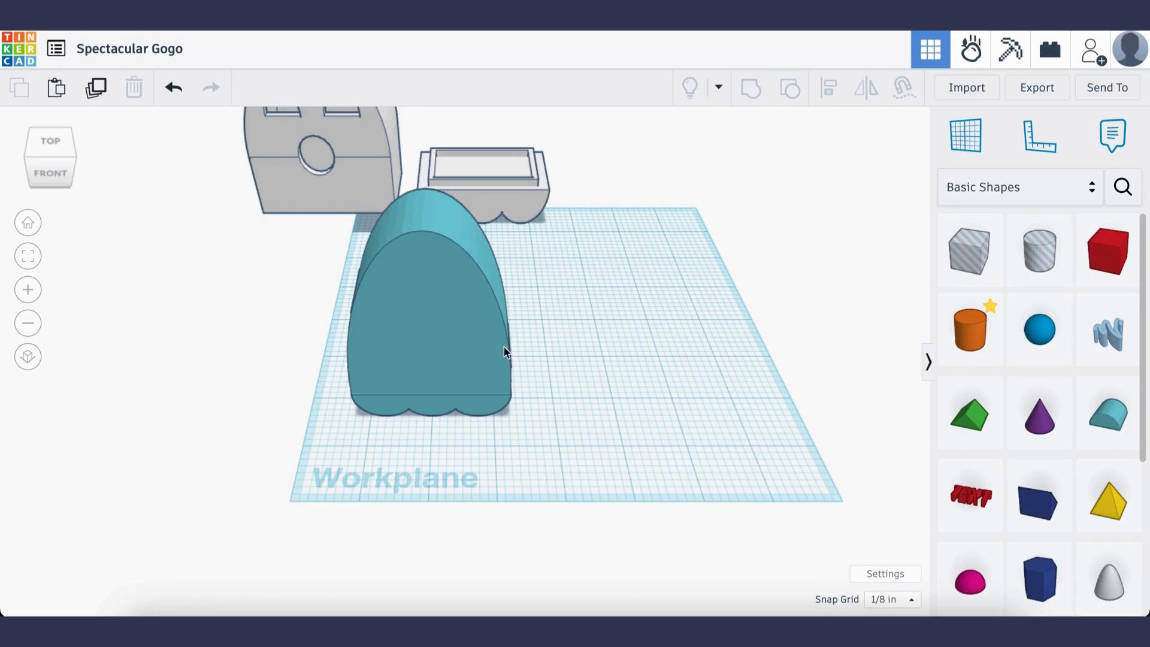
Move the tall roof off the base about 3.13 in to the right and place a duplicate in front of it
{"action": "left_click_drag", "start_coordinate": [412, 327], "coordinate": [629, 302]}
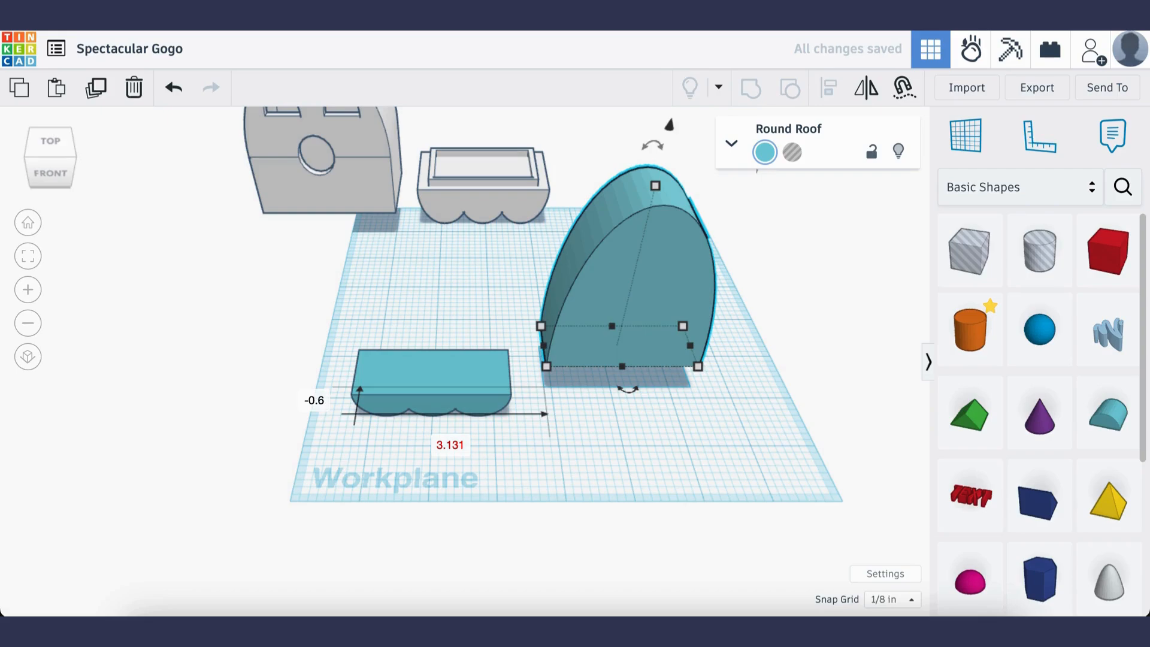
{"action": "key", "text": "super+v"}
{"action": "left_click_drag", "start_coordinate": [745, 282], "coordinate": [703, 383]}
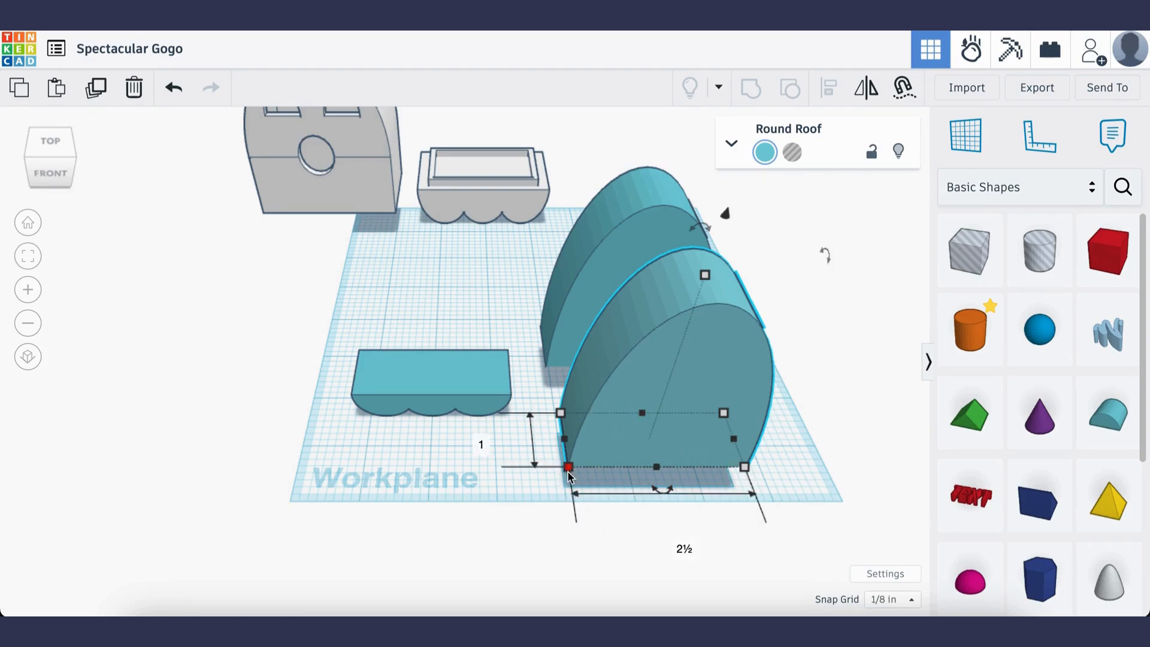
Scale the front roof copy down proportionally to 2 1/4 in wide and 0.9 in deep, and turn it into a hole
{"action": "left_click_drag", "start_coordinate": [568, 466], "coordinate": [579, 457]}
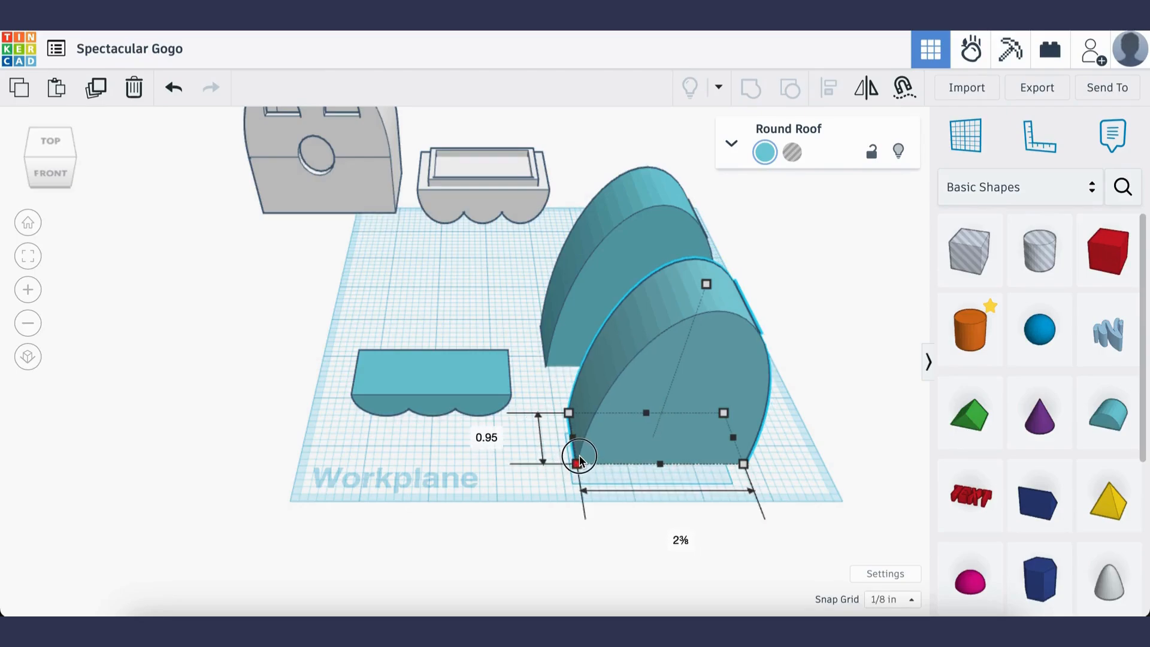
{"action": "left_click_drag", "start_coordinate": [579, 457], "coordinate": [586, 458], "text": "shift"}
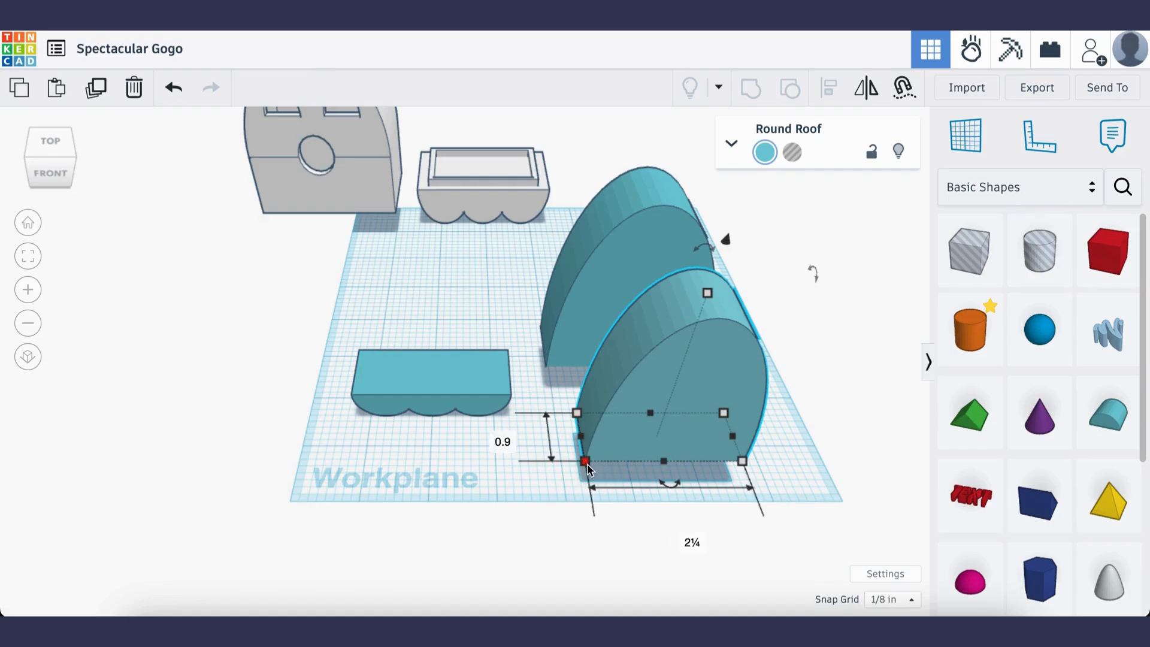
{"action": "left_click", "coordinate": [834, 421]}
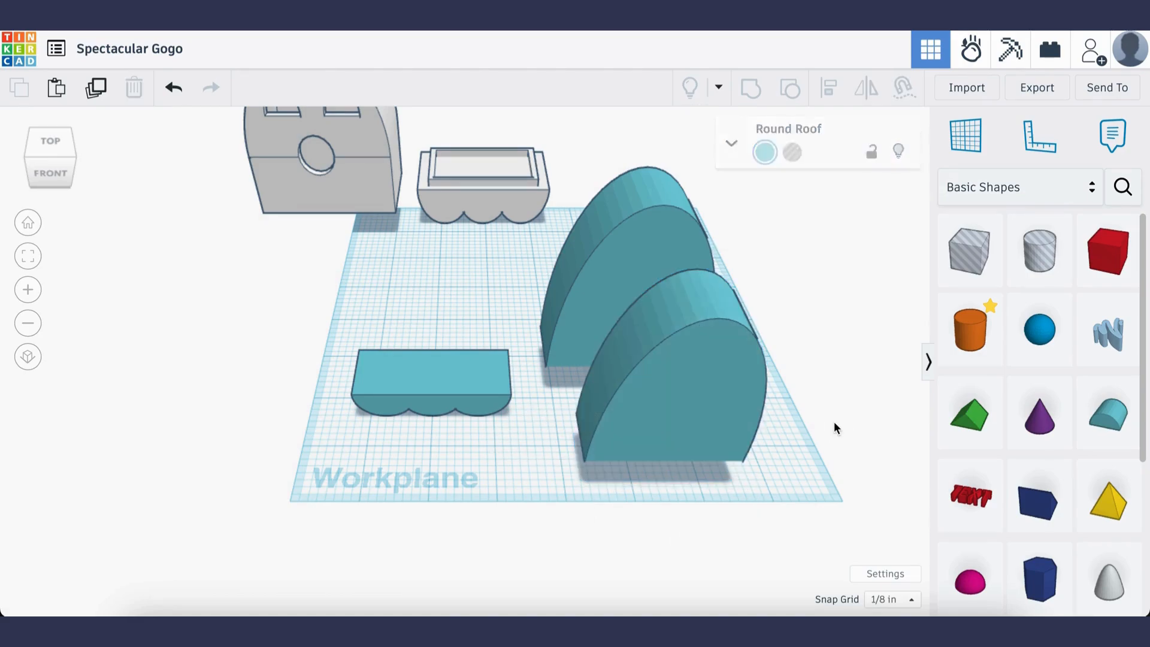
{"action": "left_click", "coordinate": [705, 372]}
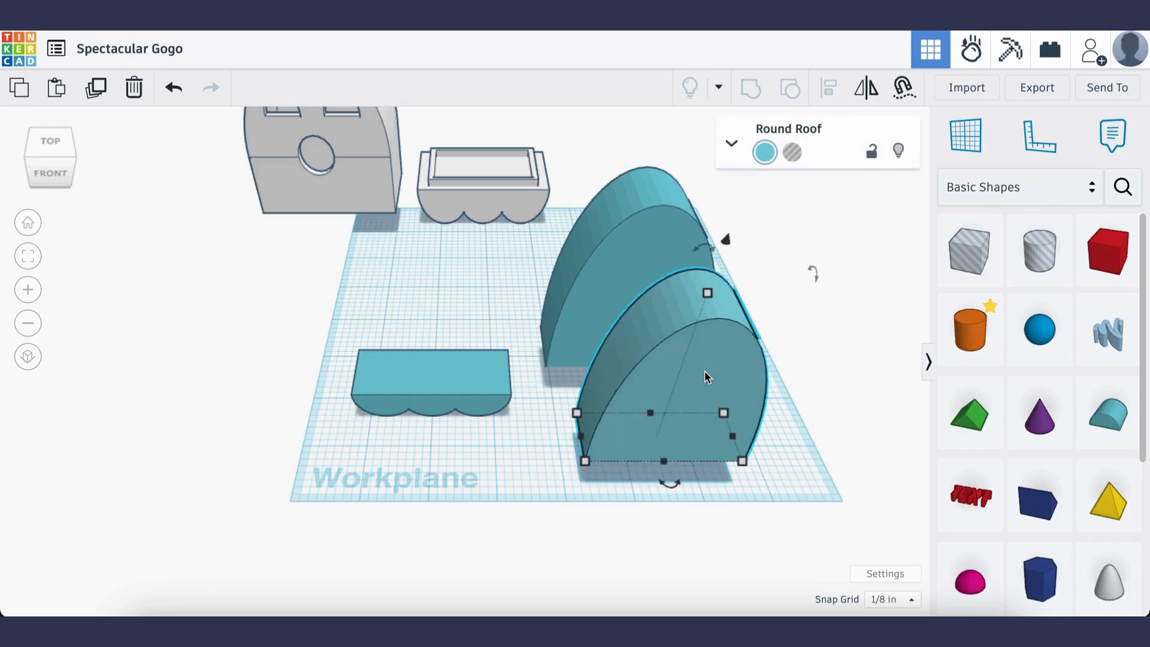
{"action": "left_click", "coordinate": [792, 154]}
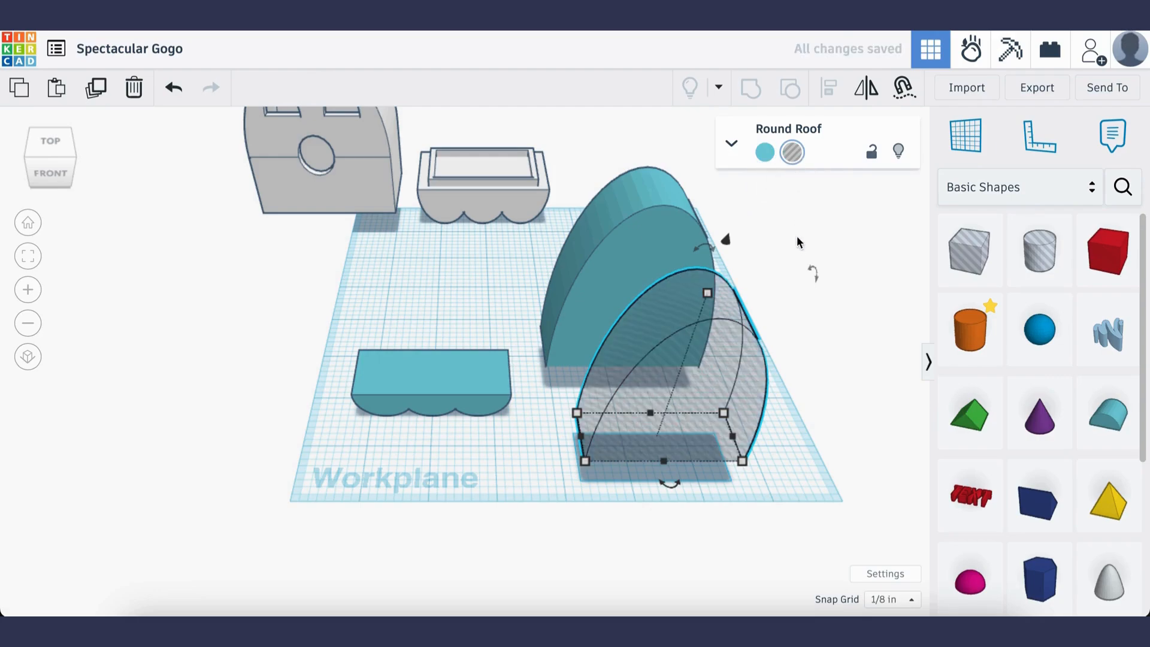
{"action": "left_click", "coordinate": [835, 420]}
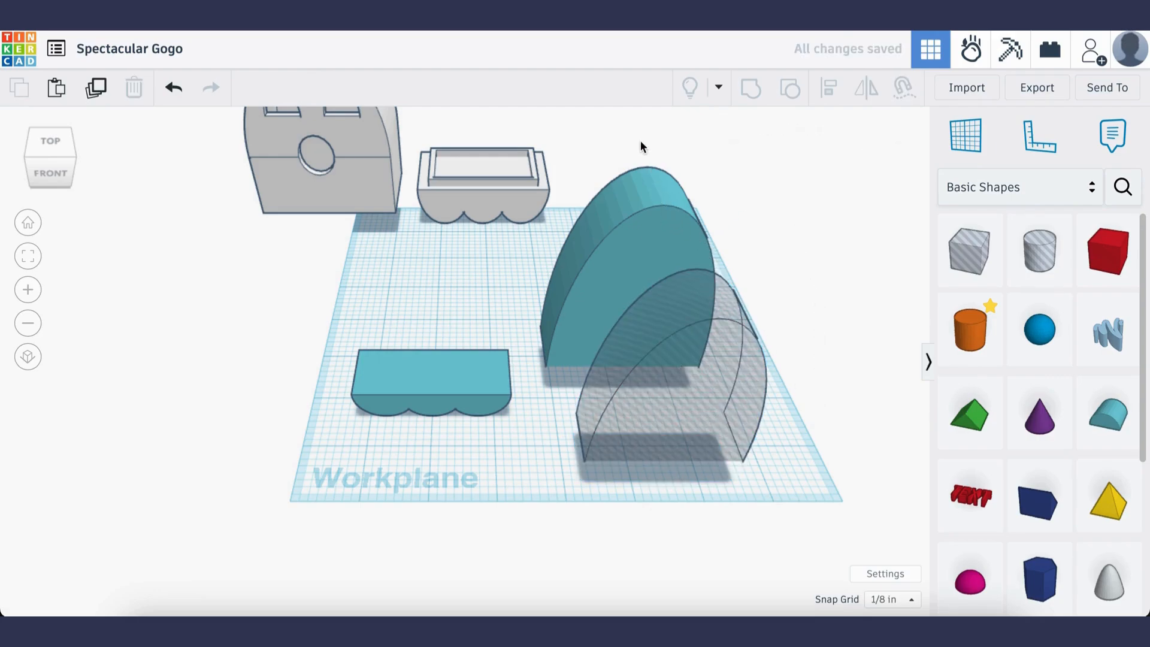
Align the solid roof and the hole roof on their centres in width and depth, and group them to hollow the solid
{"action": "left_click_drag", "start_coordinate": [632, 146], "coordinate": [696, 458]}
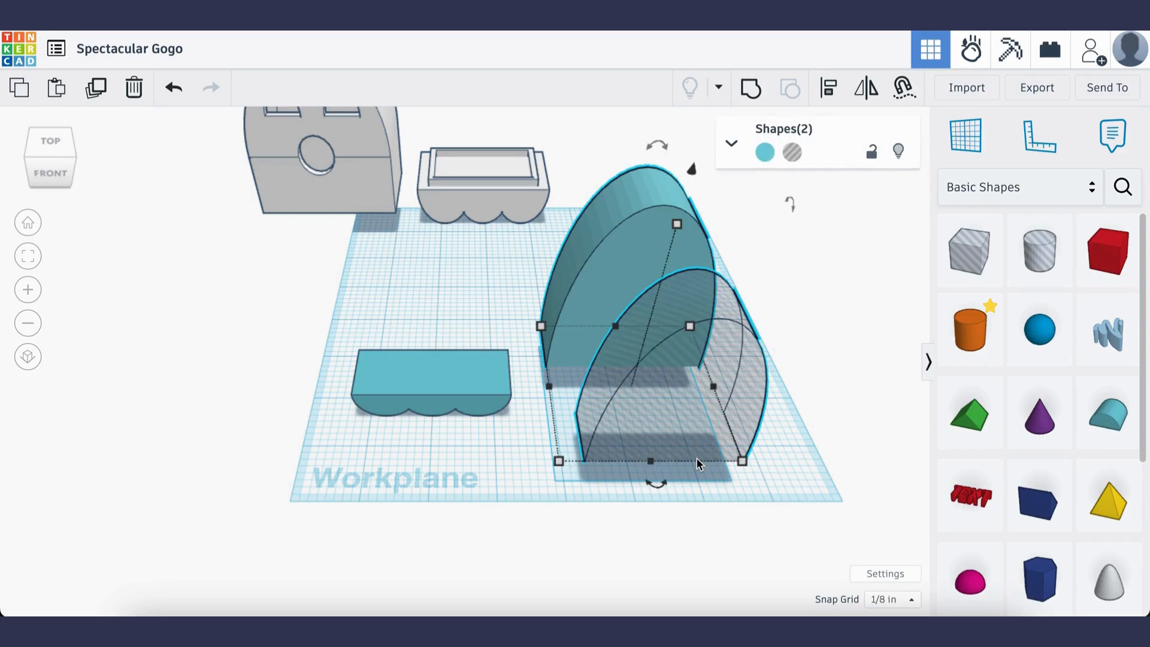
{"action": "left_click", "coordinate": [828, 87]}
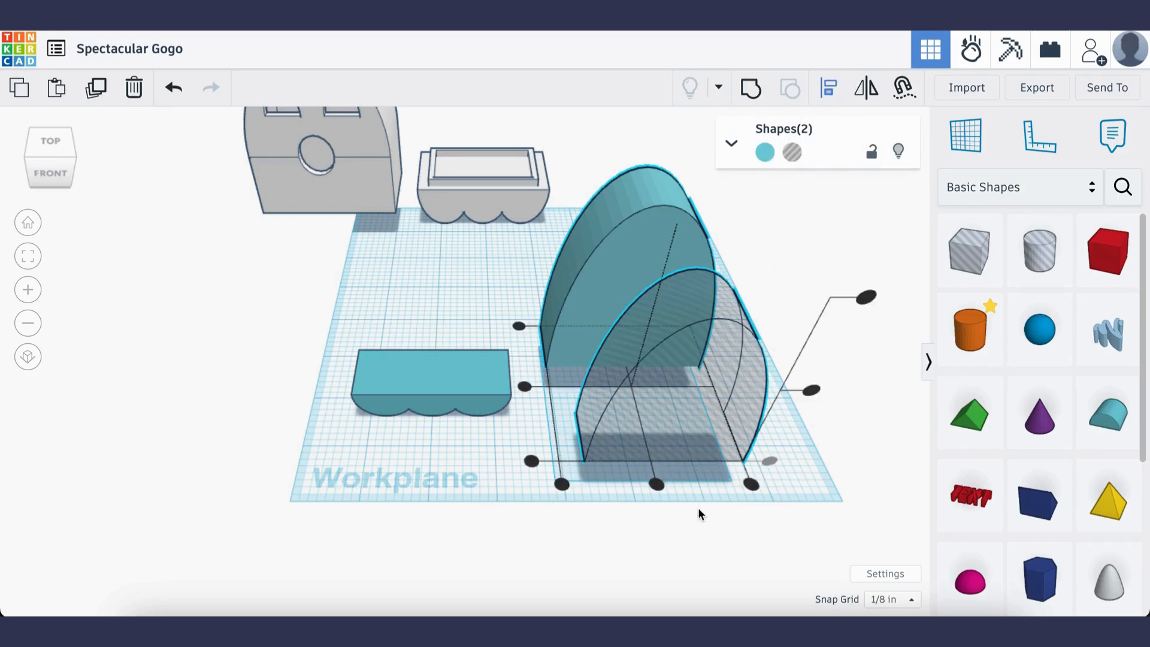
{"action": "left_click", "coordinate": [657, 483]}
{"action": "left_click", "coordinate": [529, 385]}
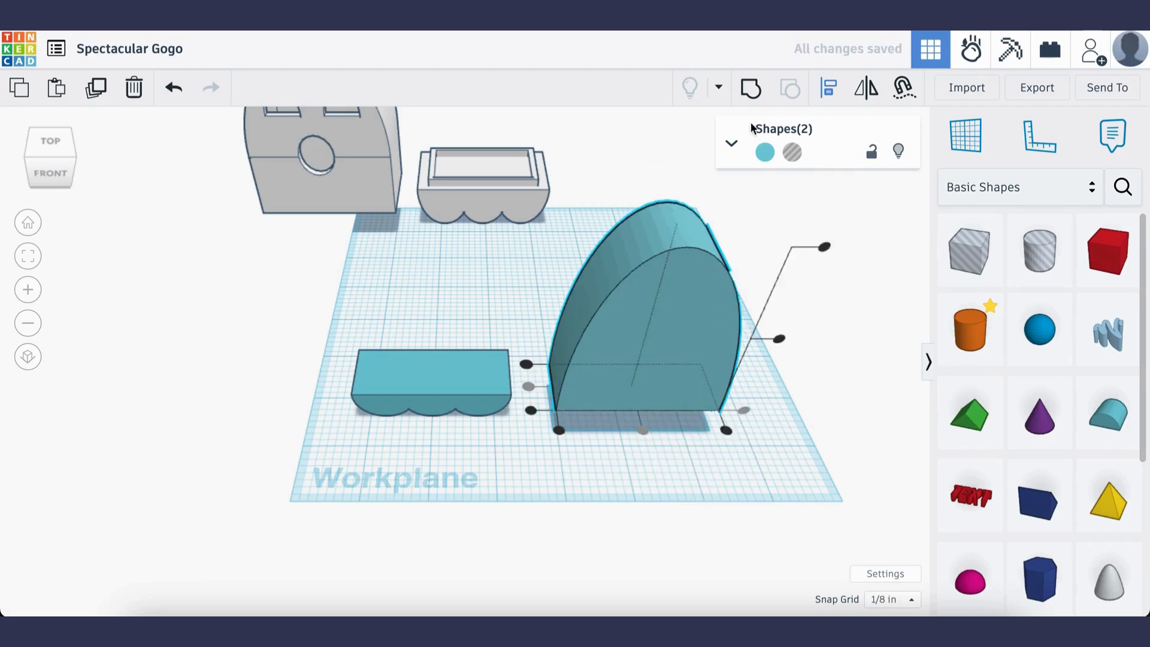
{"action": "left_click", "coordinate": [748, 88]}
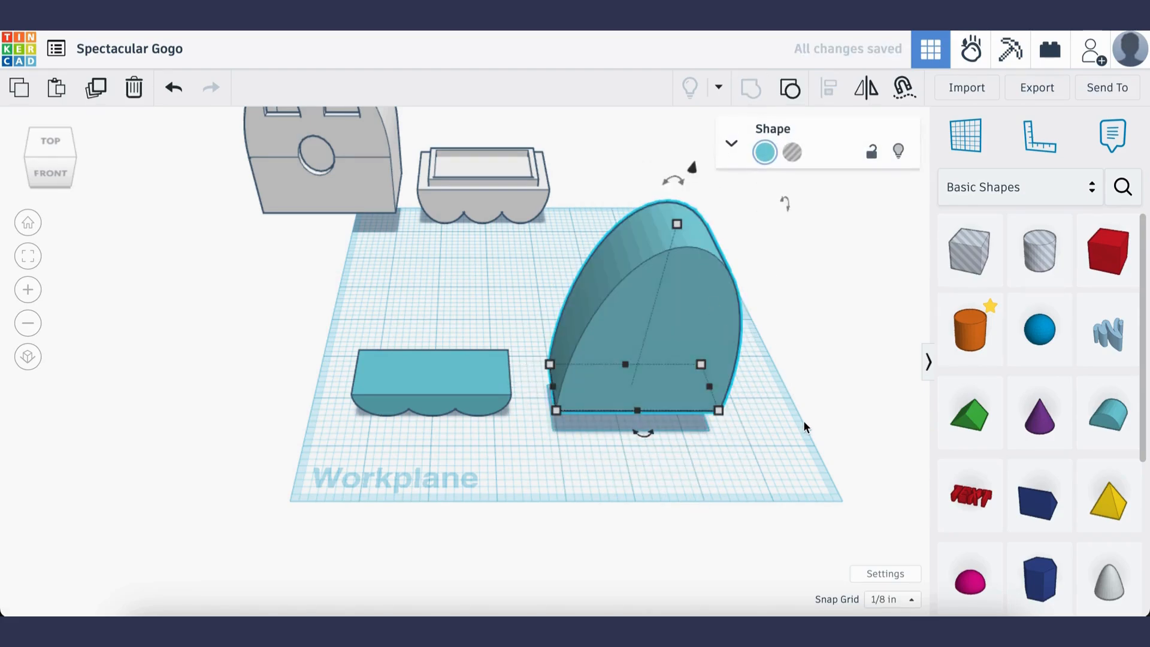
{"action": "left_click", "coordinate": [787, 479]}
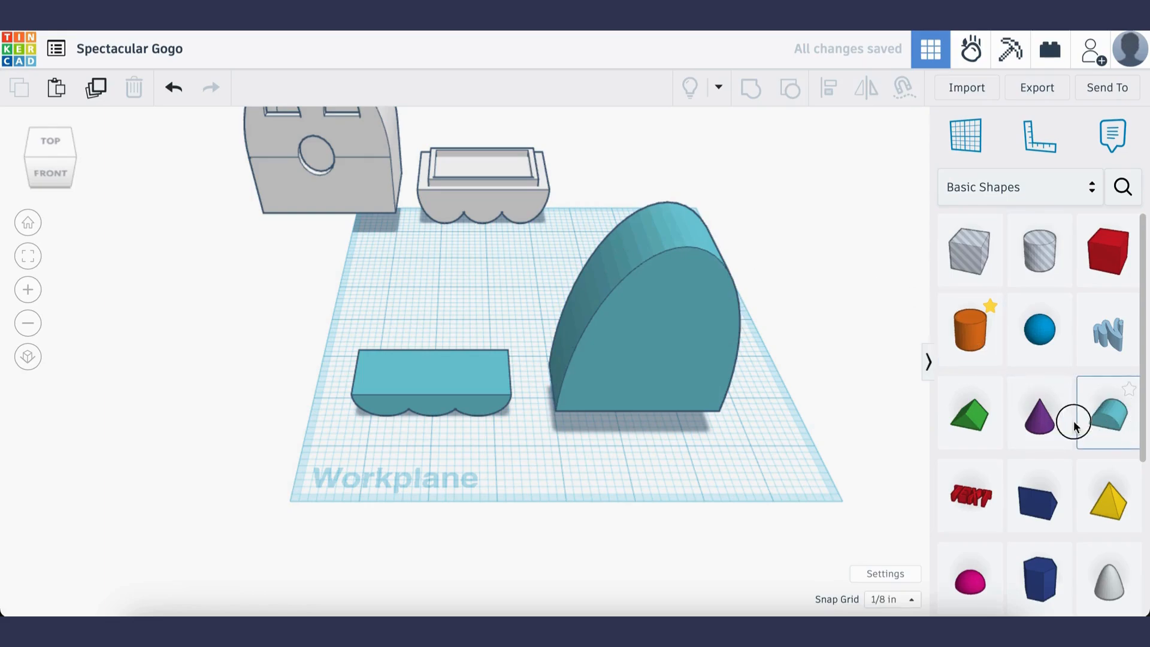
Place two Round Roofs side by side in front of the tall body and stretch them together to 7/8 in tall
{"action": "left_click_drag", "start_coordinate": [1074, 426], "coordinate": [613, 467]}
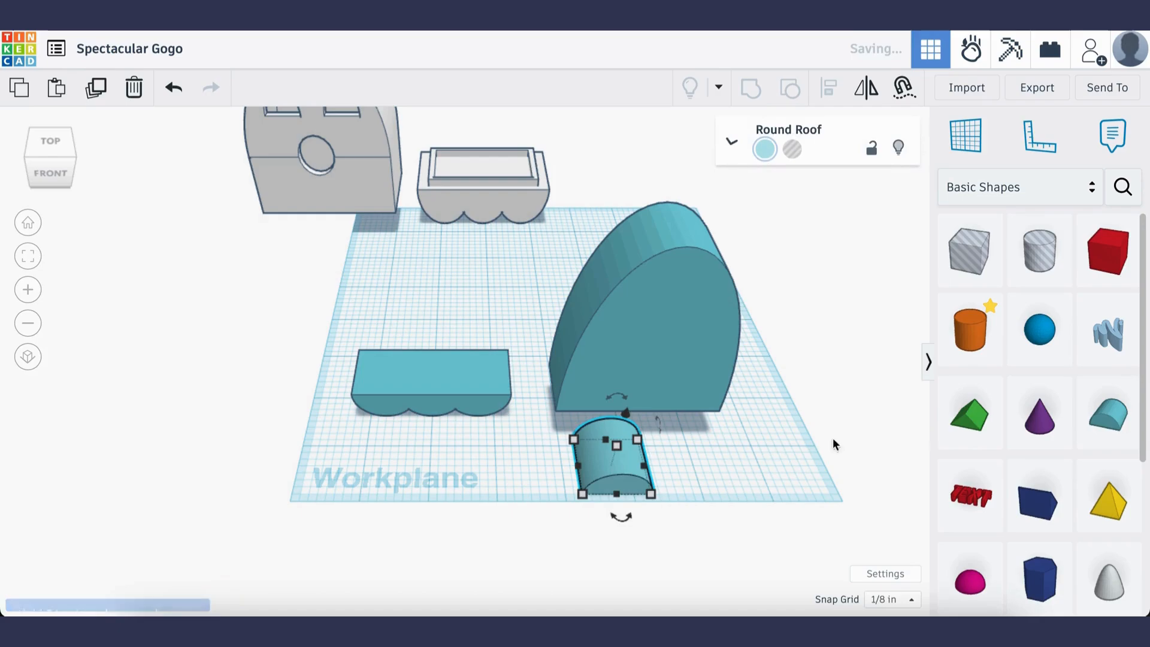
{"action": "left_click_drag", "start_coordinate": [1108, 413], "coordinate": [689, 466]}
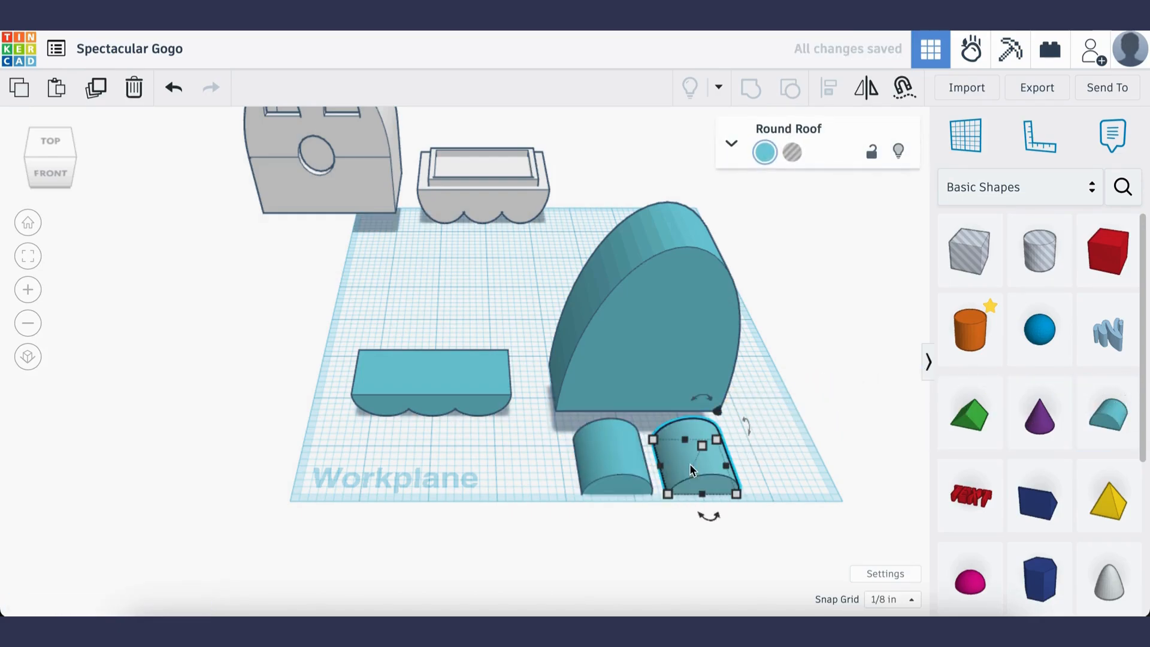
{"action": "left_click", "coordinate": [611, 474]}
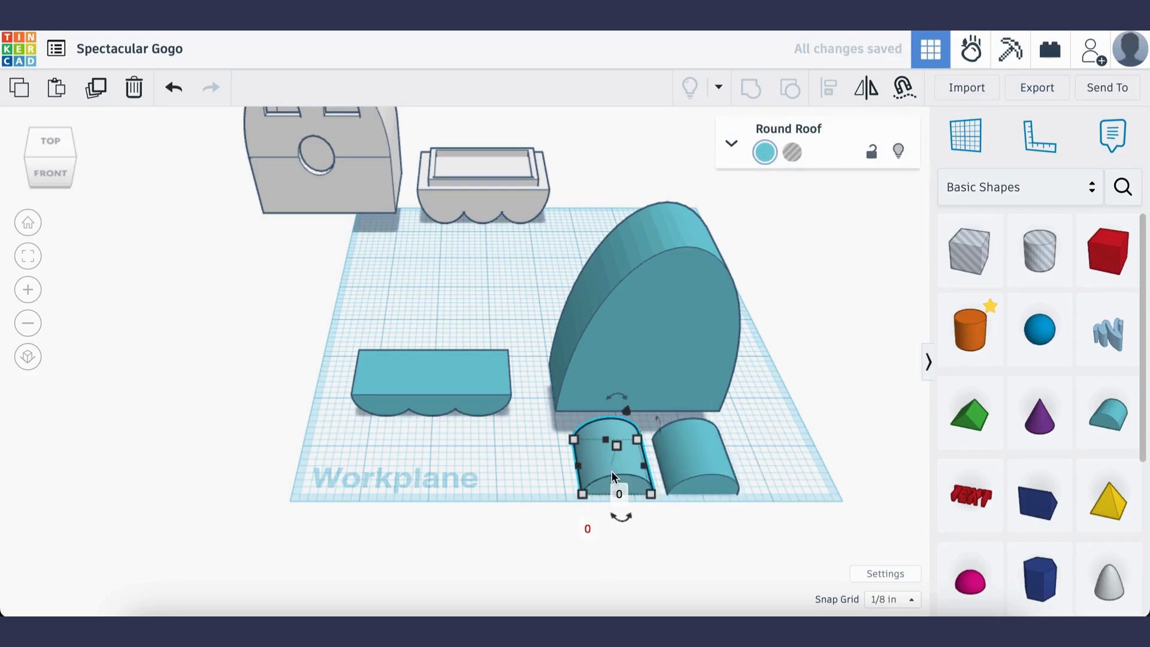
{"action": "left_click", "coordinate": [690, 469], "text": "shift"}
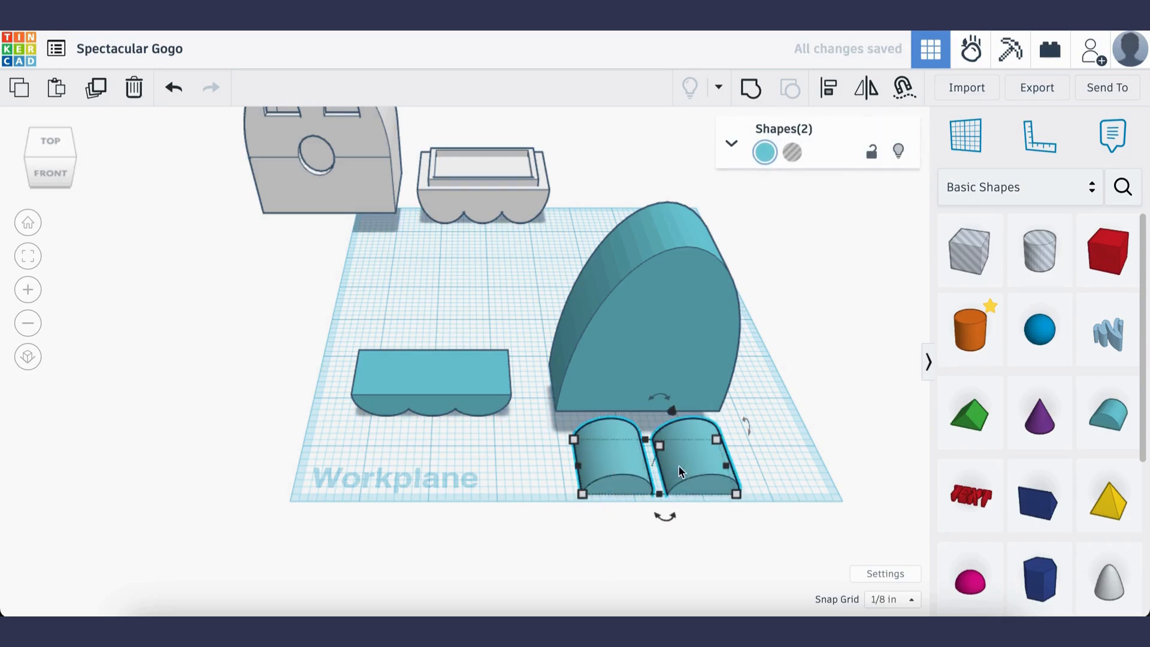
{"action": "mouse_move", "coordinate": [659, 446]}
{"action": "left_mouse_down"}
{"action": "mouse_move", "coordinate": [667, 418]}
{"action": "mouse_move", "coordinate": [669, 432]}
{"action": "left_mouse_up"}
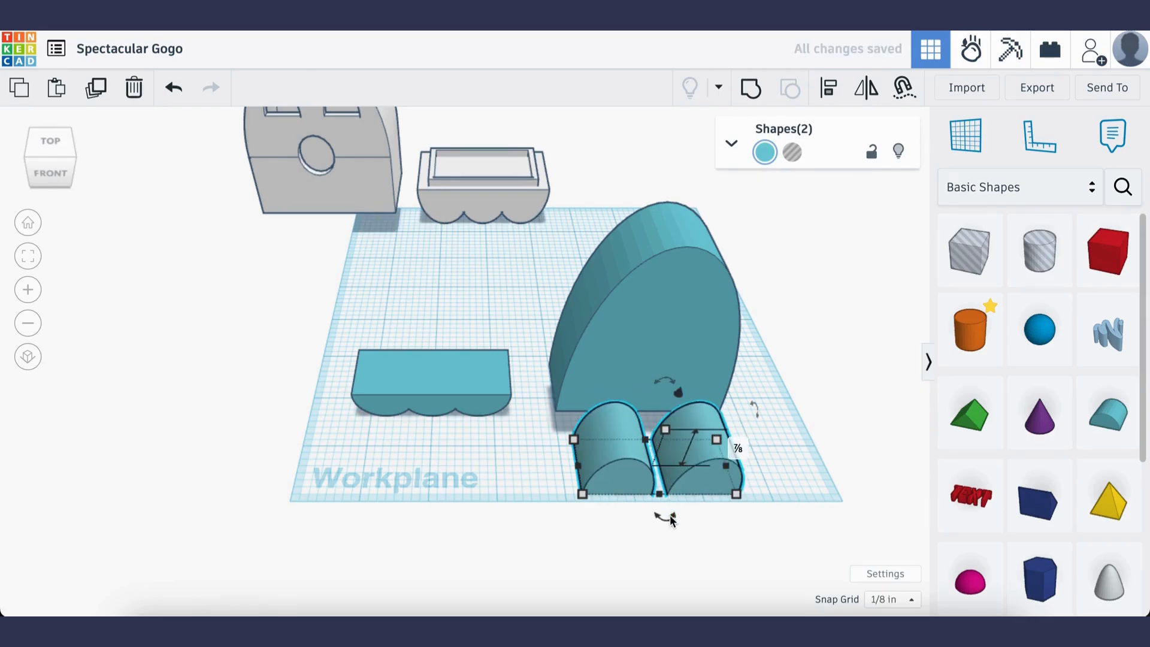
Turn the two small roofs into holes 3/8 in deep and group them as one pair of eyes
{"action": "left_click", "coordinate": [791, 152]}
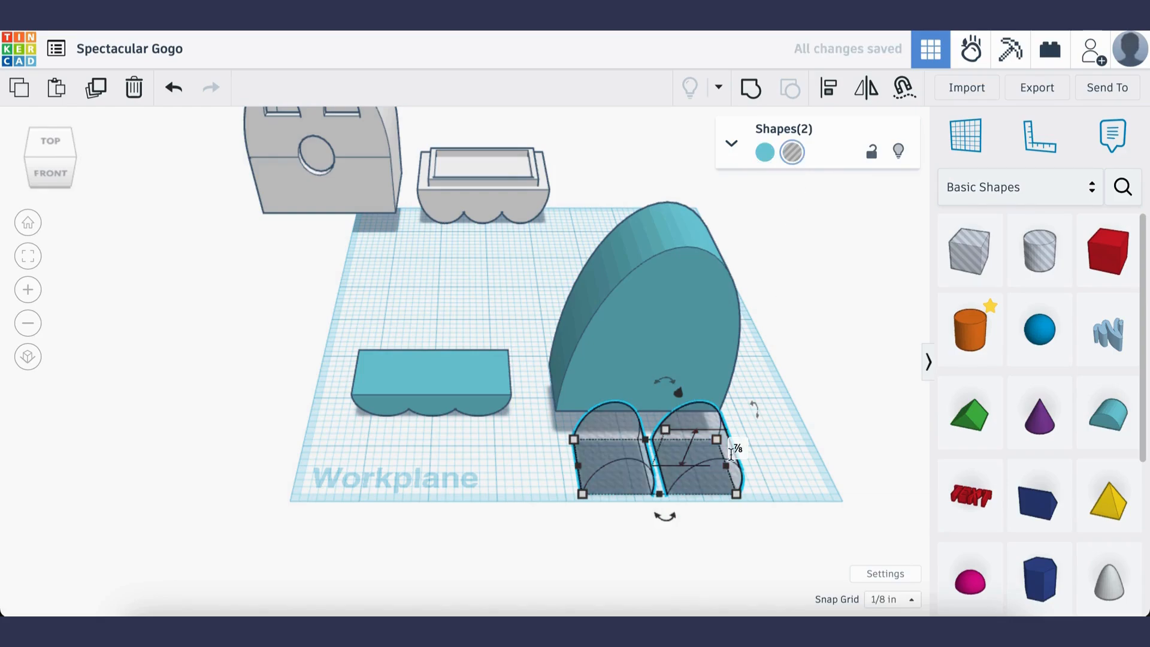
{"action": "left_click_drag", "start_coordinate": [660, 493], "coordinate": [653, 457]}
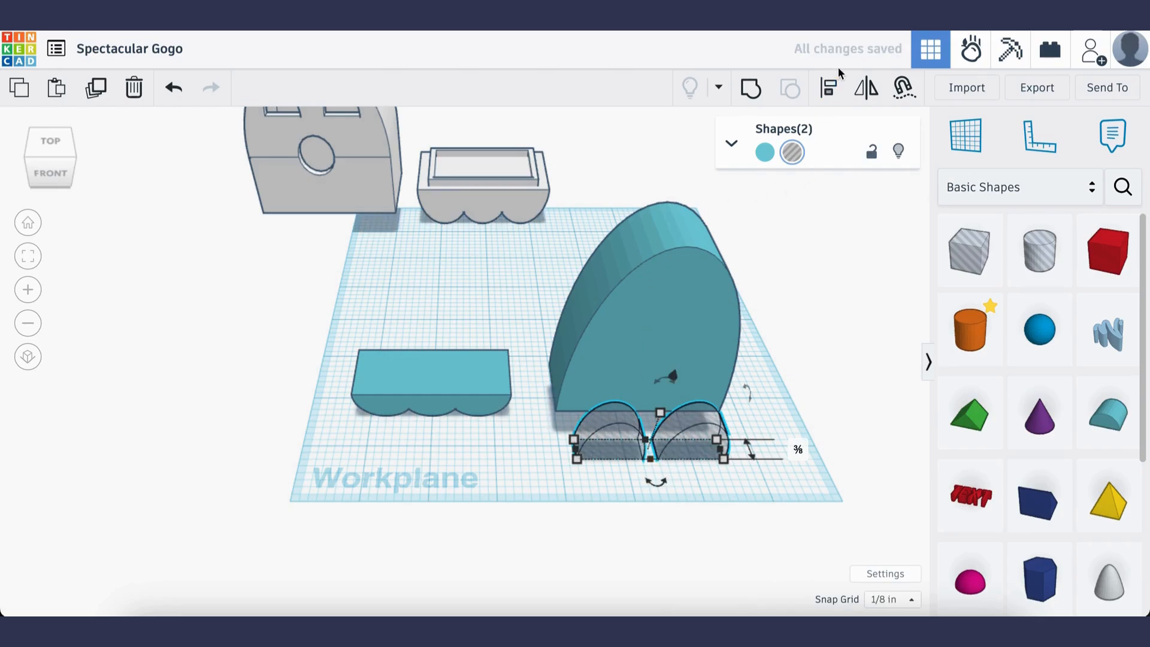
{"action": "left_click", "coordinate": [751, 89]}
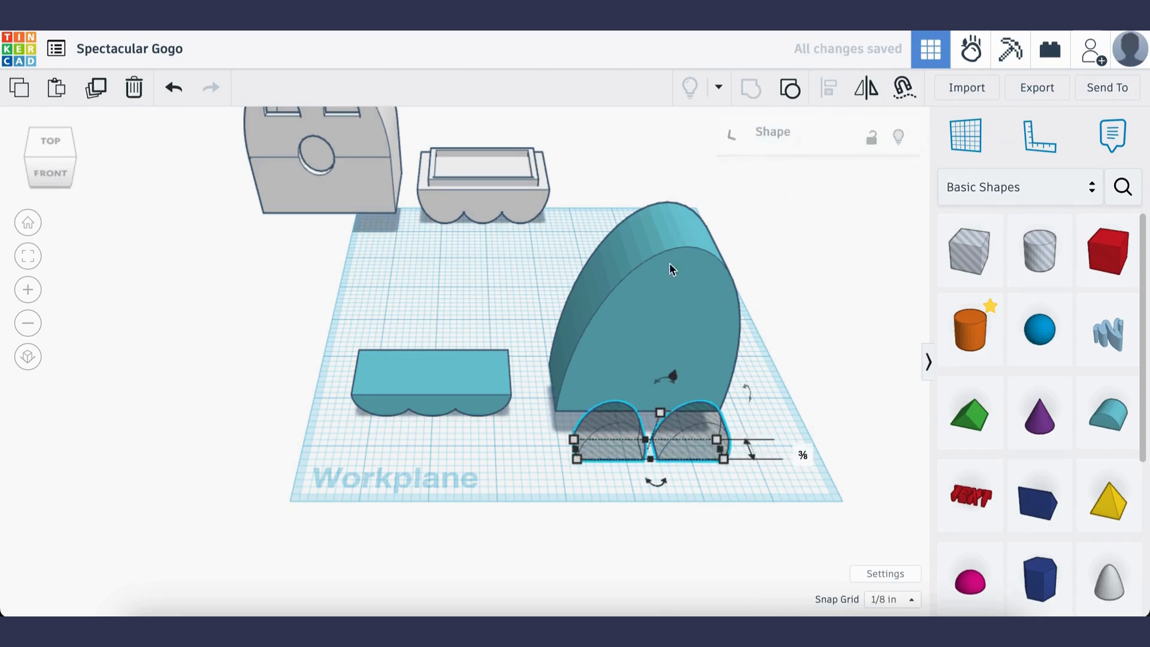
Align the pair of eye holes with the tall body on their centres in width
{"action": "left_click", "coordinate": [677, 294], "text": "shift"}
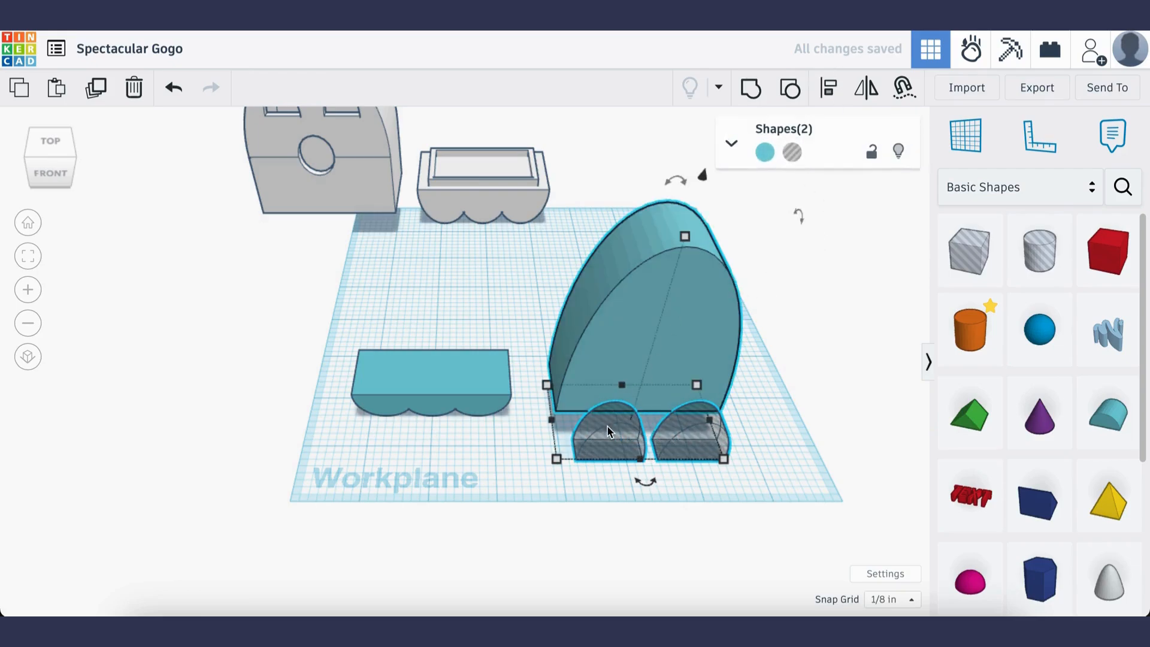
{"action": "left_click", "coordinate": [830, 91]}
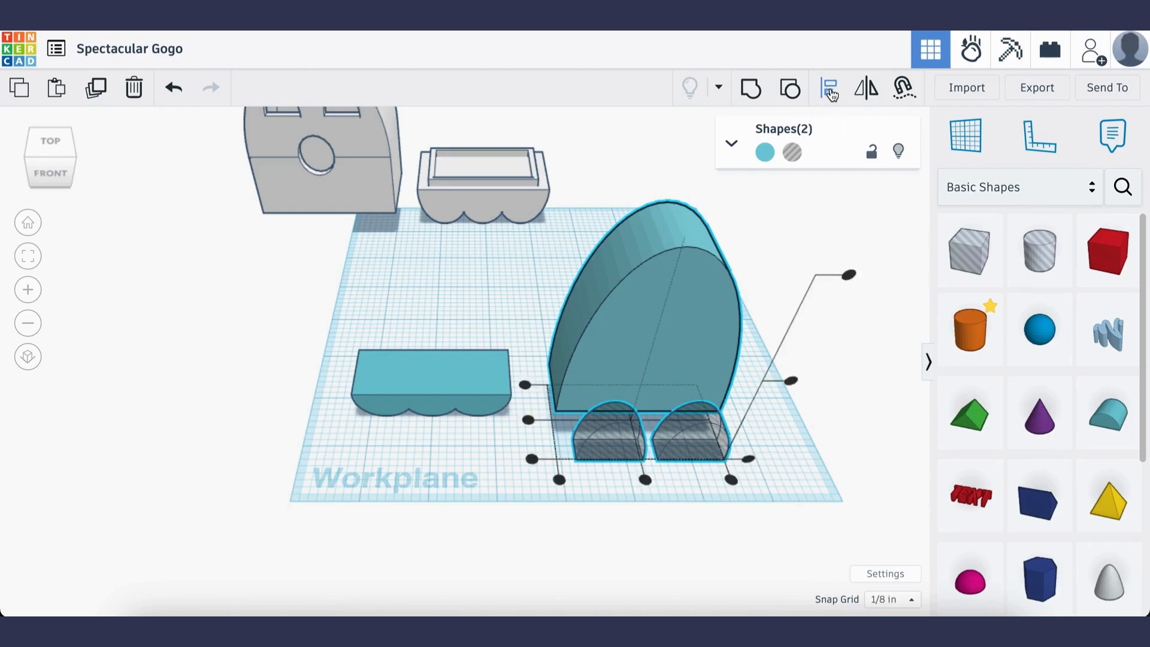
{"action": "left_click", "coordinate": [645, 481]}
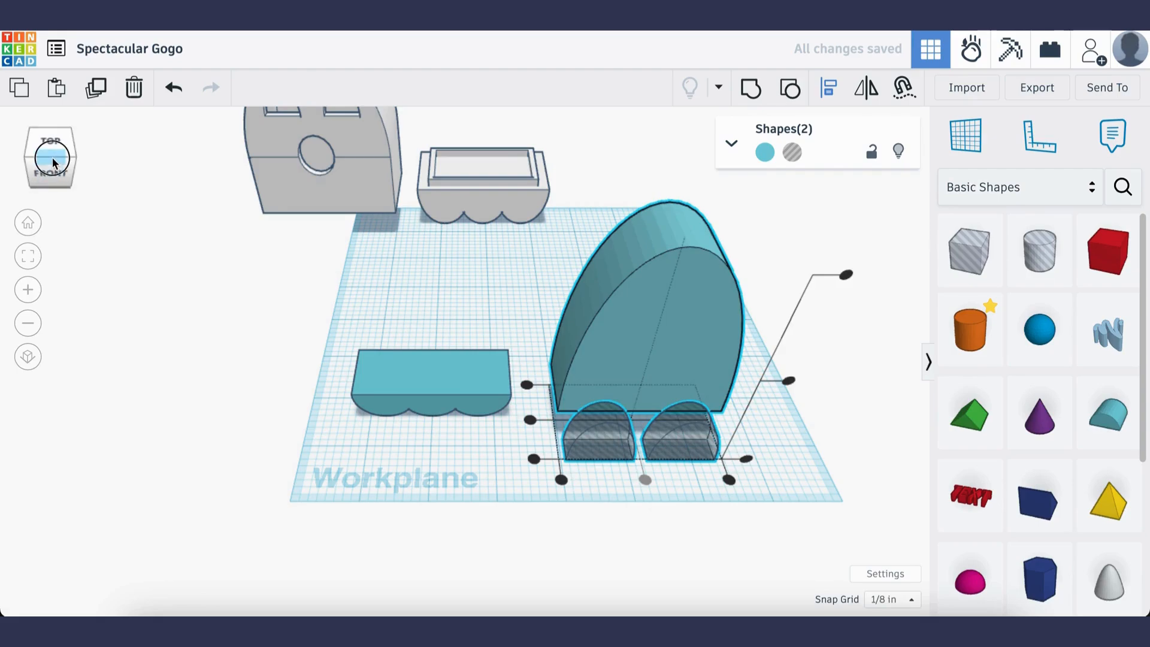
{"action": "left_click", "coordinate": [810, 446]}
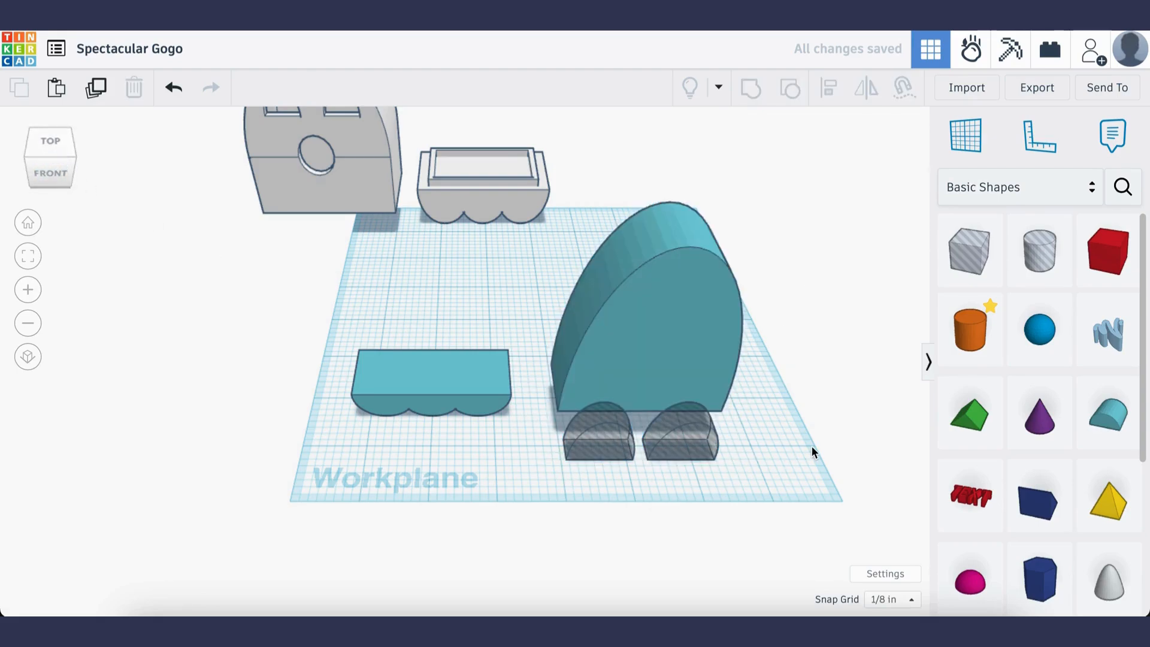
Move the pair of eye holes back into the body's front face and raise it to the upper half of the body
{"action": "left_click", "coordinate": [684, 436]}
{"action": "key", "text": "Up"}
{"action": "key", "text": "Up"}
{"action": "key", "text": "Up"}
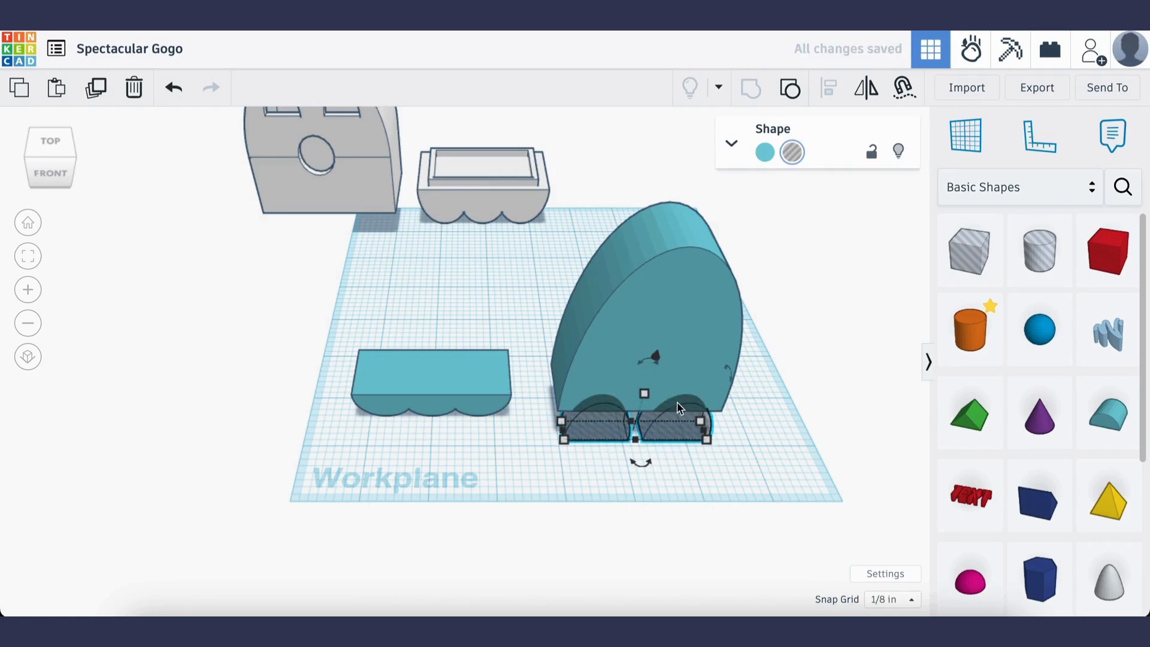
{"action": "left_click_drag", "start_coordinate": [656, 359], "coordinate": [680, 232]}
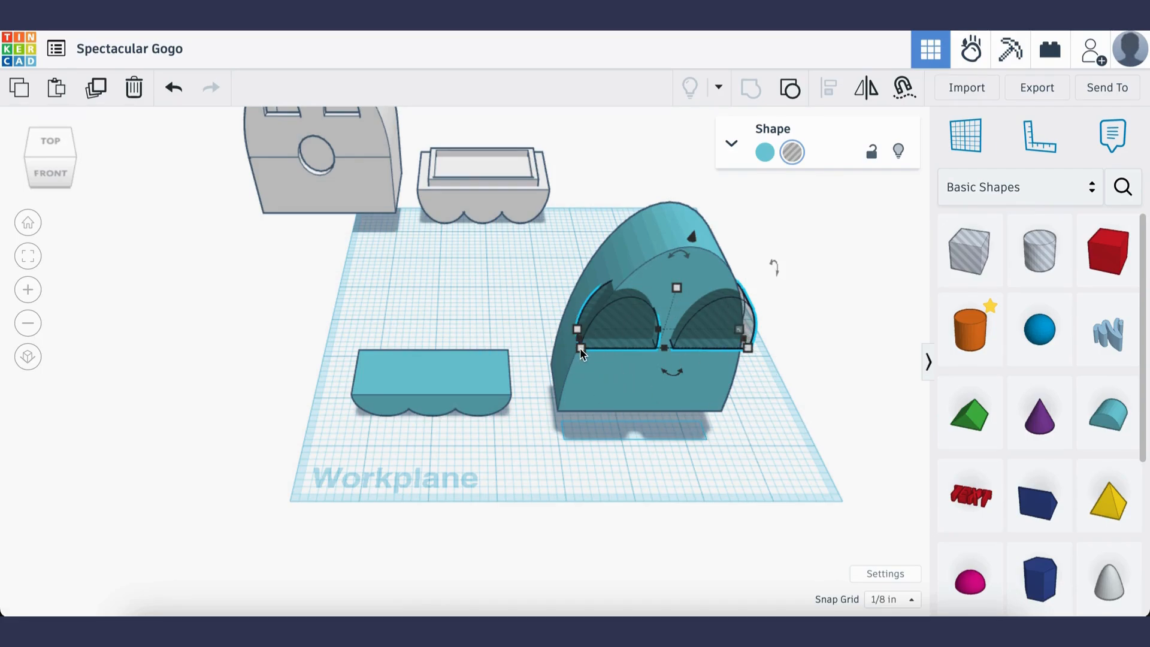
Scale the pair of eye holes down to fit the body's face and centre it on the body's width again
{"action": "left_click_drag", "start_coordinate": [580, 348], "coordinate": [628, 341]}
{"action": "left_click", "coordinate": [801, 329]}
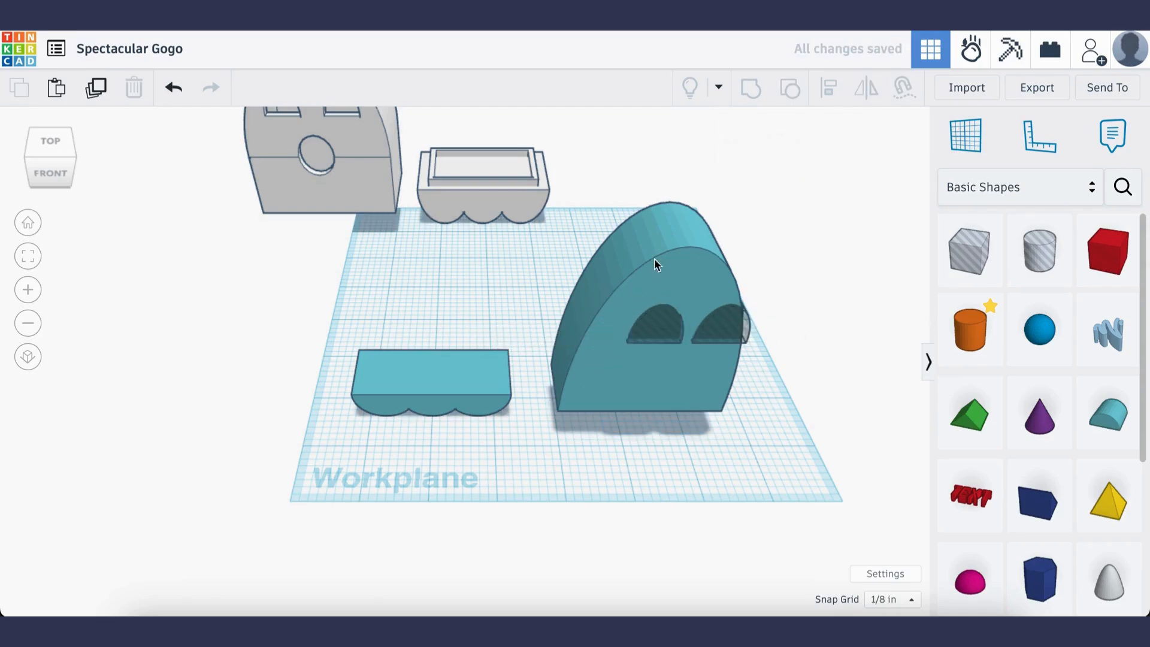
{"action": "left_click_drag", "start_coordinate": [643, 173], "coordinate": [760, 461]}
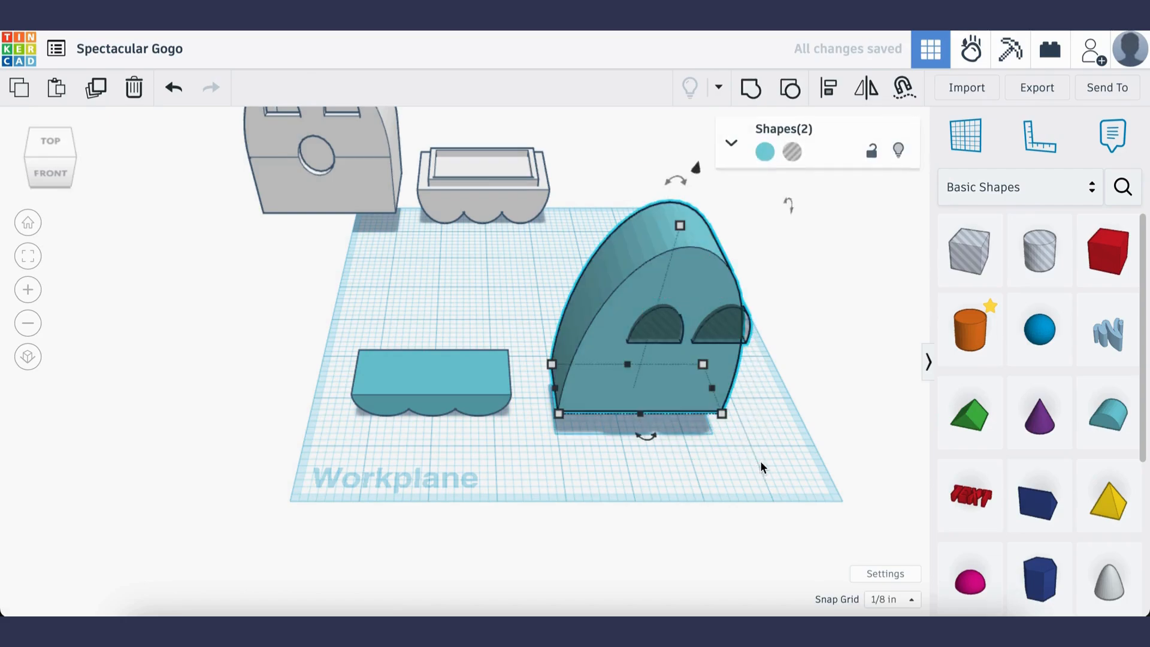
{"action": "left_click", "coordinate": [842, 99]}
{"action": "left_click", "coordinate": [645, 434]}
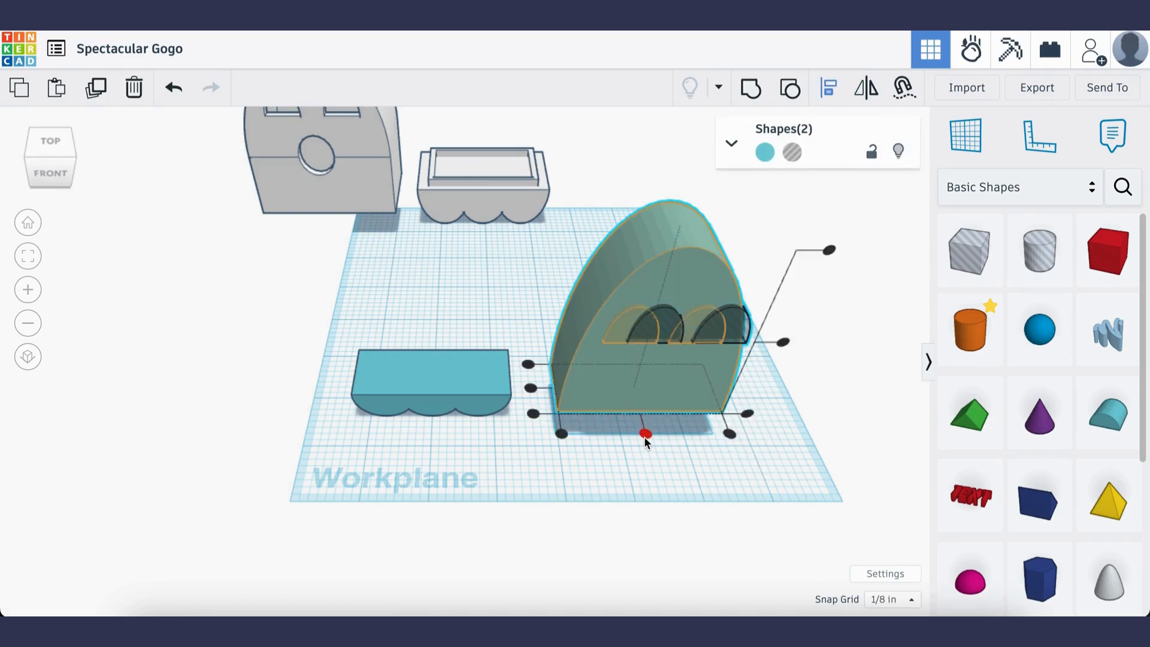
{"action": "left_click", "coordinate": [792, 408]}
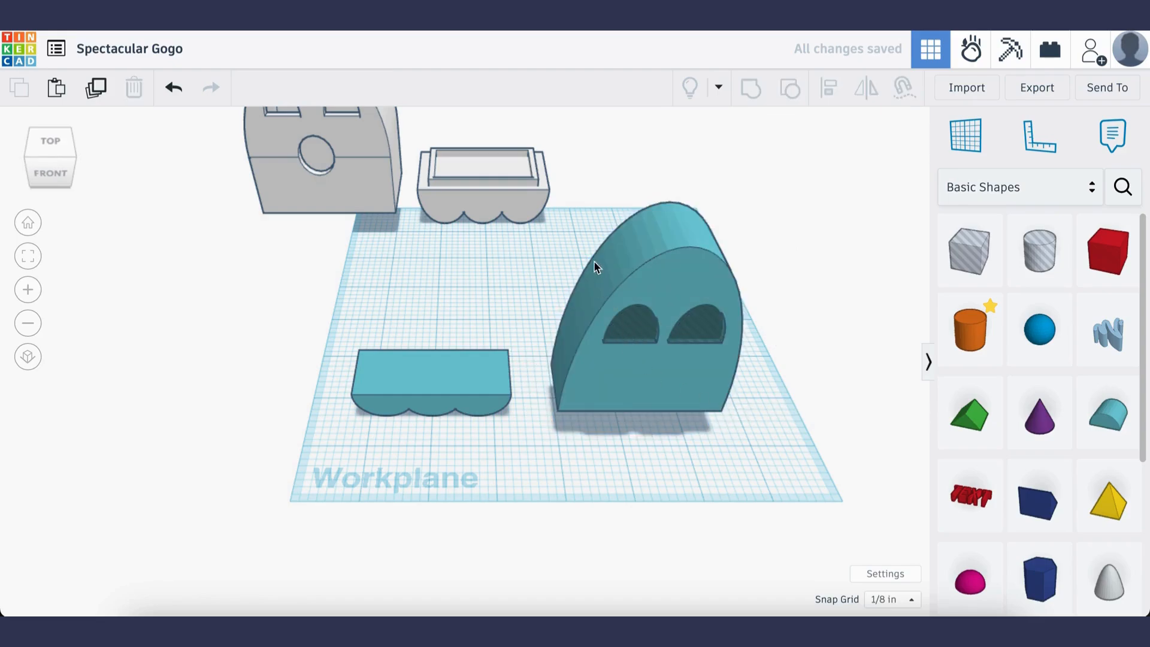
Group the body with the pair of eye holes to cut the two arched eyes
{"action": "left_click_drag", "start_coordinate": [598, 195], "coordinate": [738, 442]}
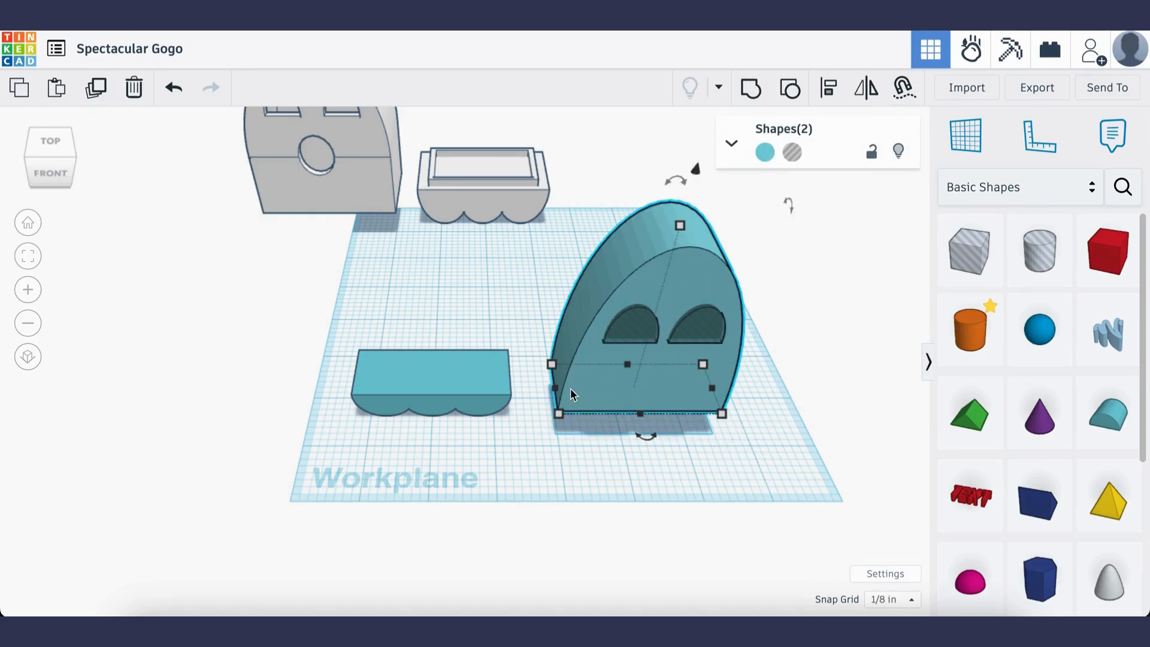
{"action": "left_click", "coordinate": [750, 91]}
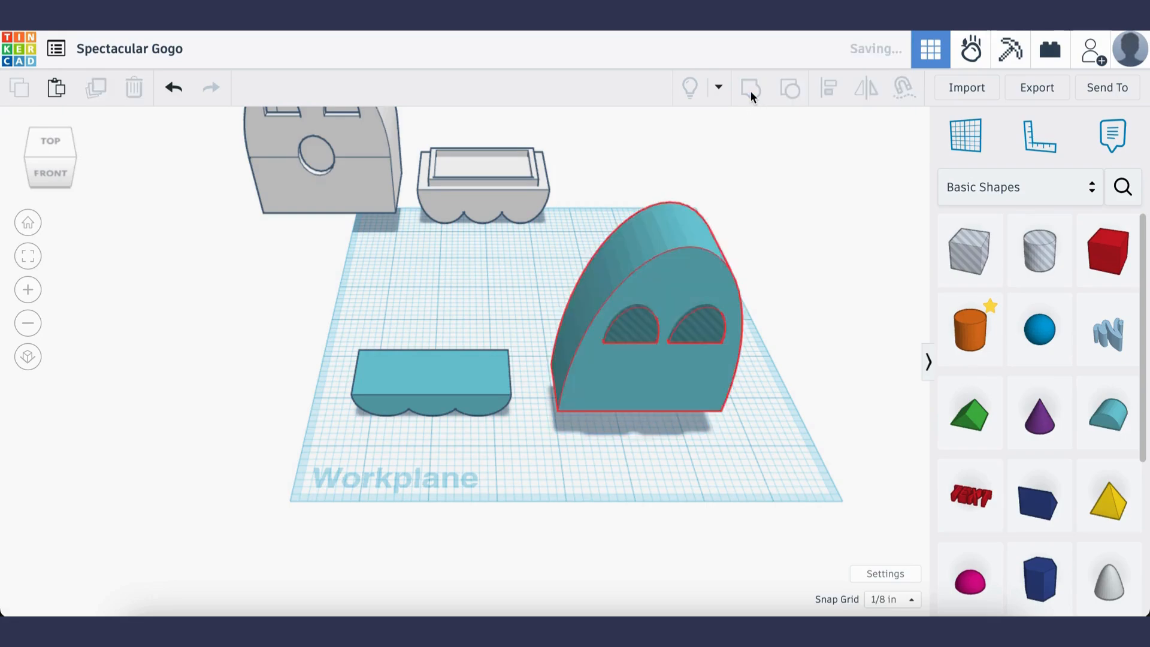
{"action": "left_click", "coordinate": [823, 366]}
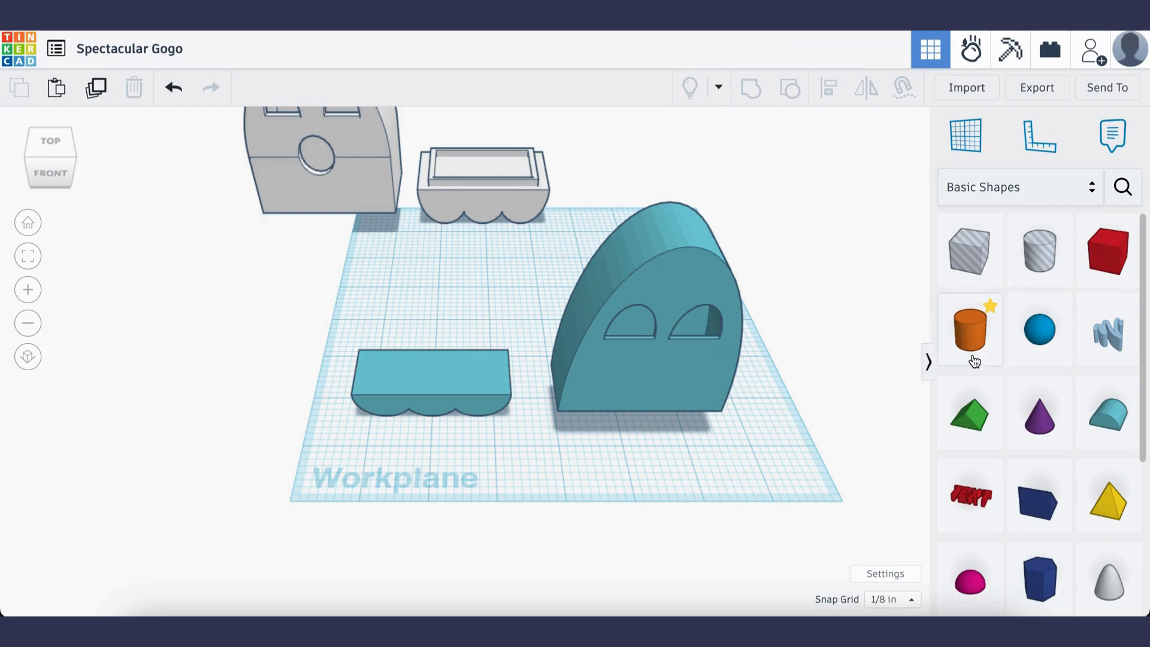
Place a cylinder about 0.637 in across on the body's front face below the eyes and turn it into a hole
{"action": "left_click_drag", "start_coordinate": [975, 361], "coordinate": [669, 372]}
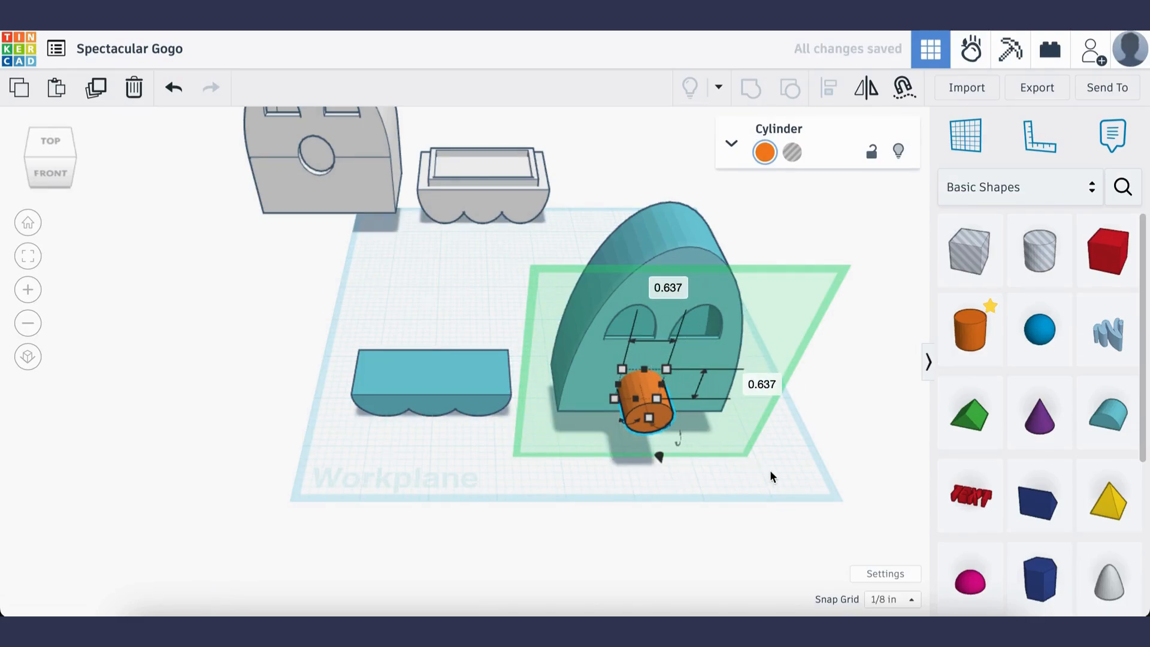
{"action": "left_click", "coordinate": [793, 153]}
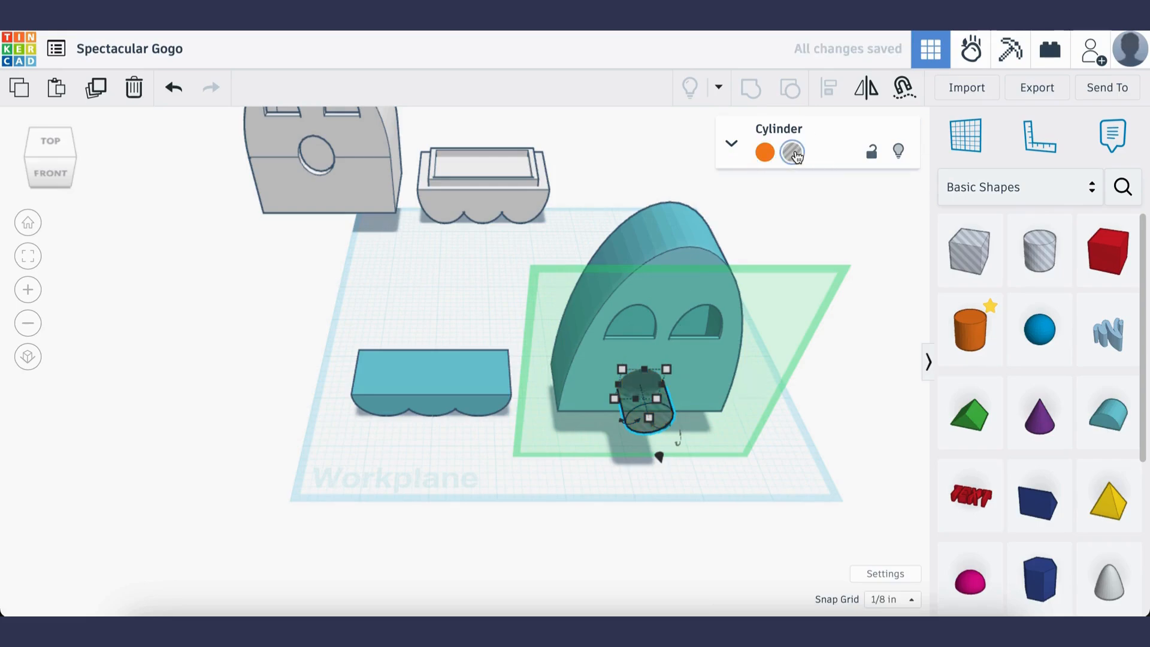
{"action": "left_click", "coordinate": [832, 443]}
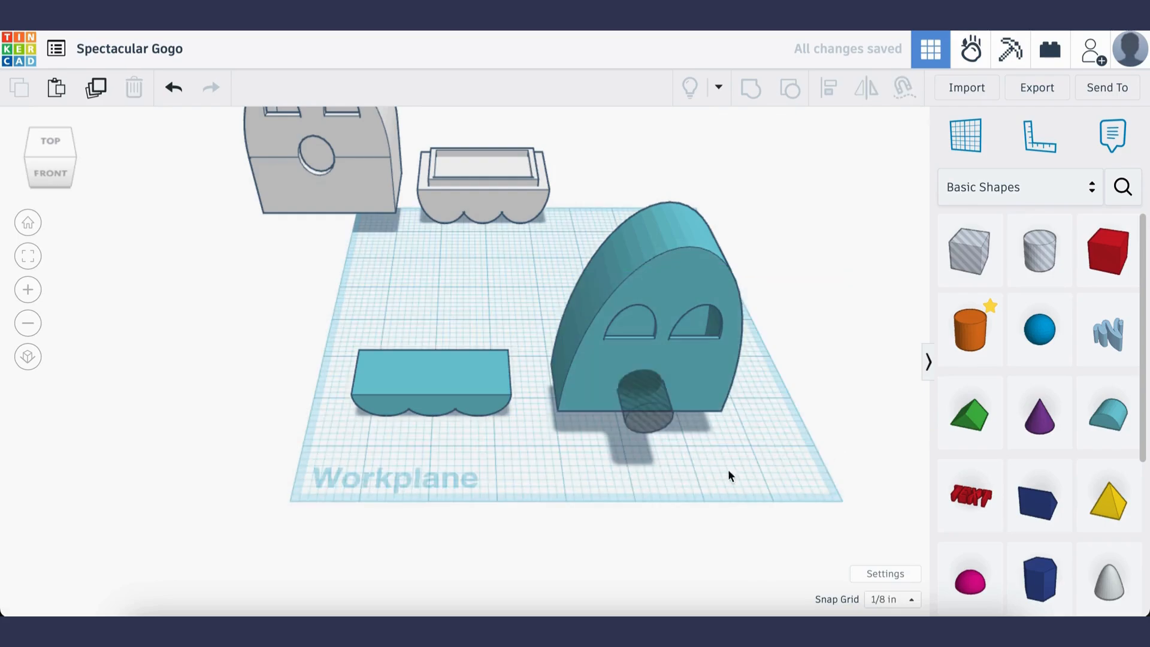
Align the cylinder hole with the body on their centres in width and group them
{"action": "left_click", "coordinate": [651, 410]}
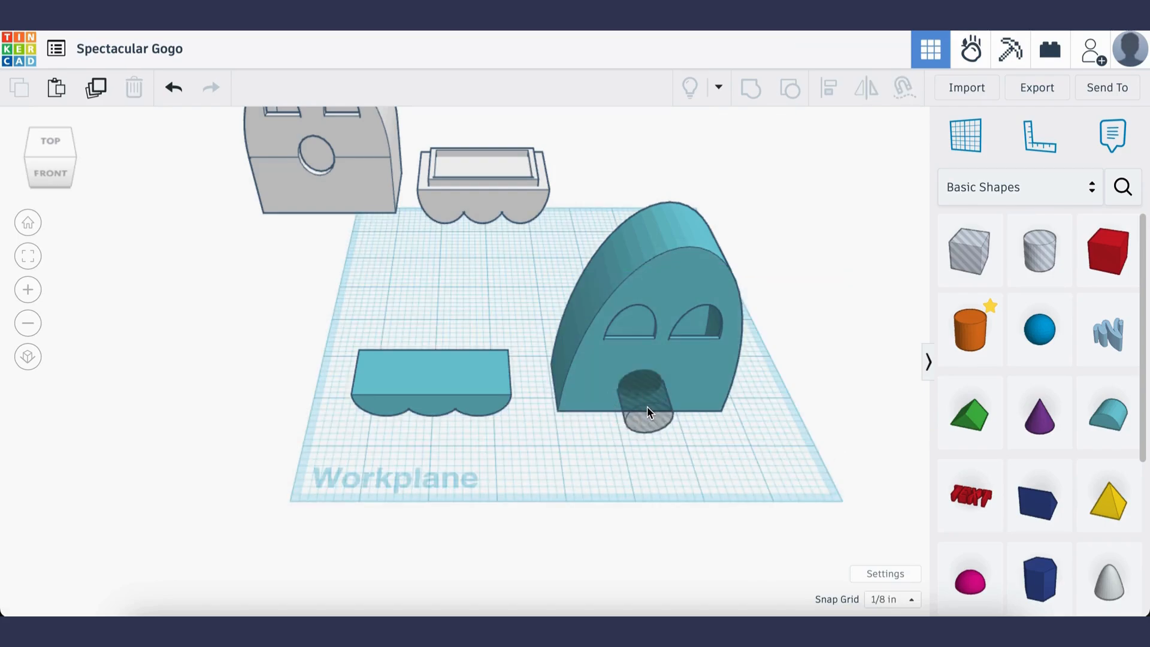
{"action": "left_click", "coordinate": [713, 359], "text": "shift"}
{"action": "left_click", "coordinate": [828, 91]}
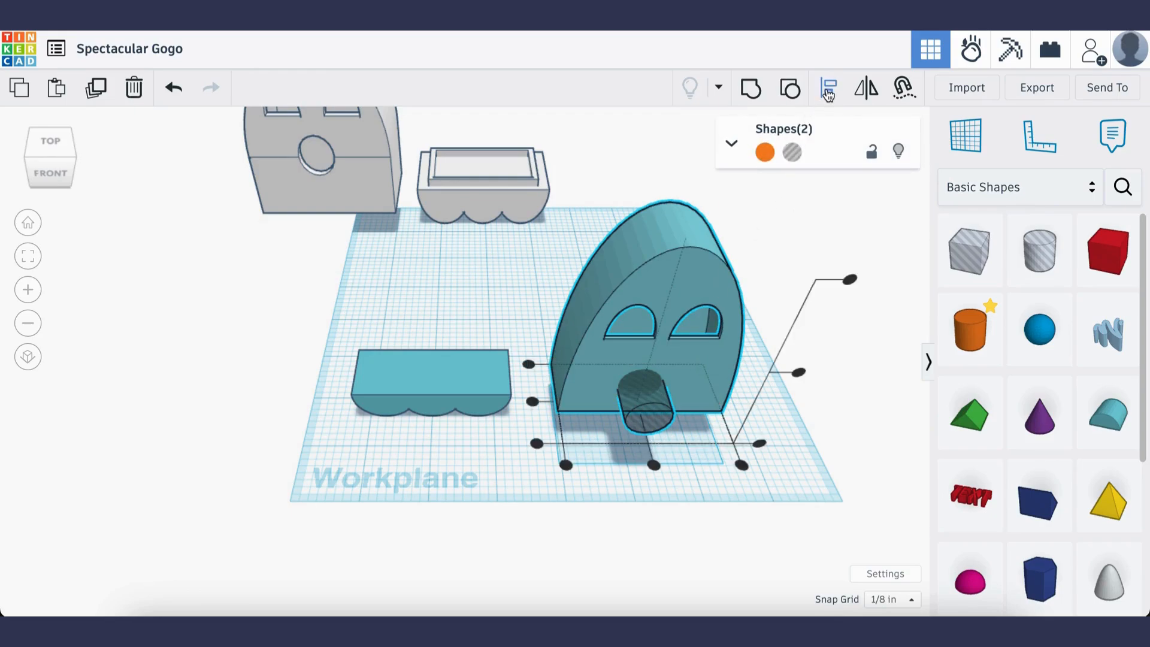
{"action": "left_click", "coordinate": [653, 465]}
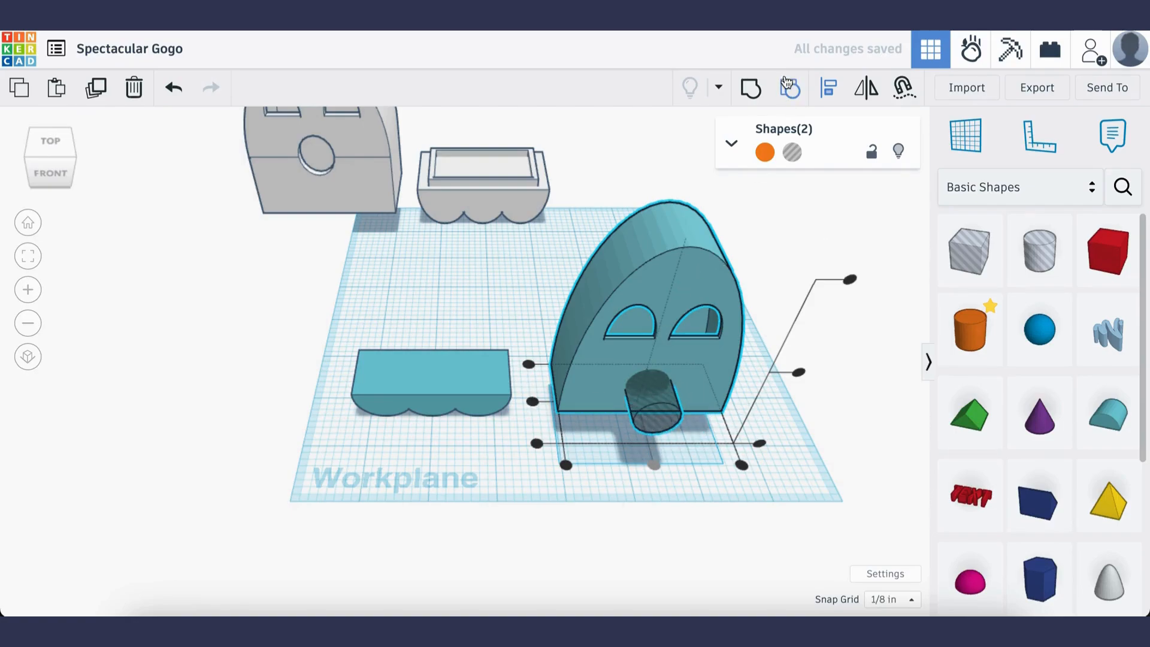
{"action": "left_click", "coordinate": [749, 86]}
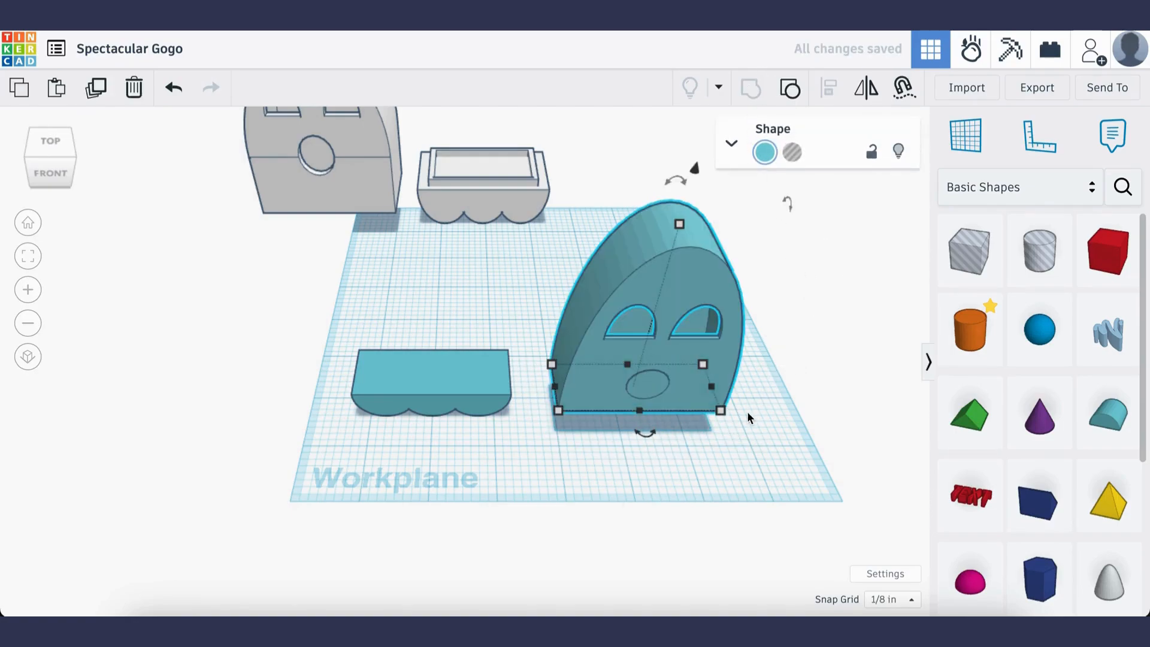
Undo the grouping and move the cylinder hole about 0.21 in deeper into the body's front wall
{"action": "key", "text": "ctrl+z"}
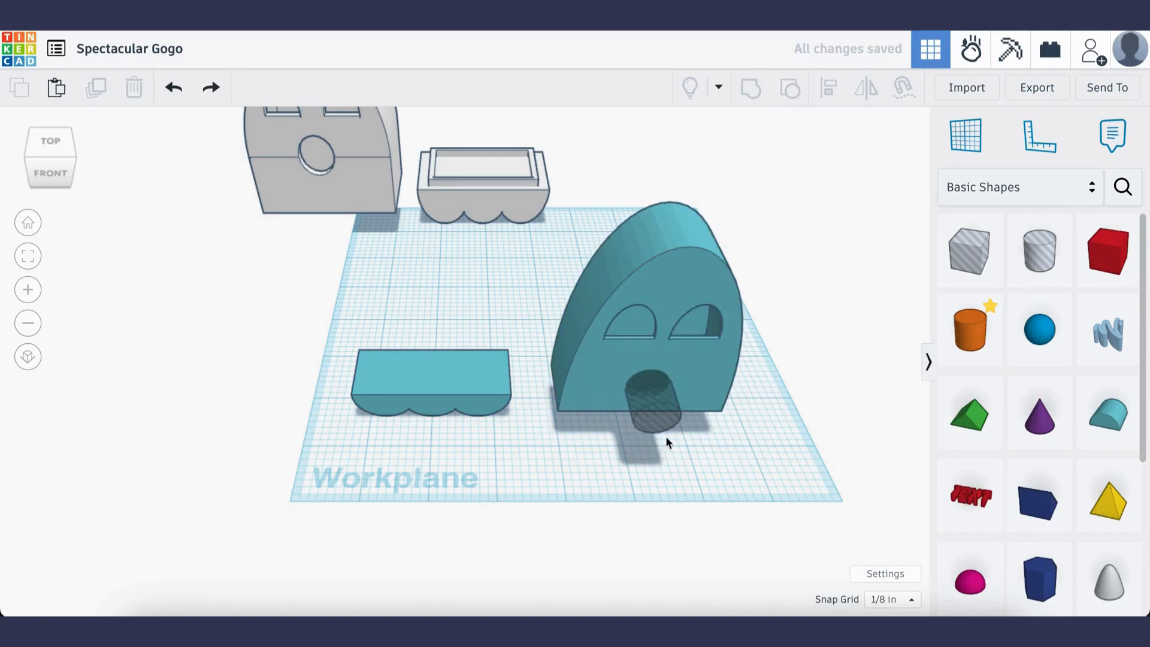
{"action": "left_click", "coordinate": [663, 403]}
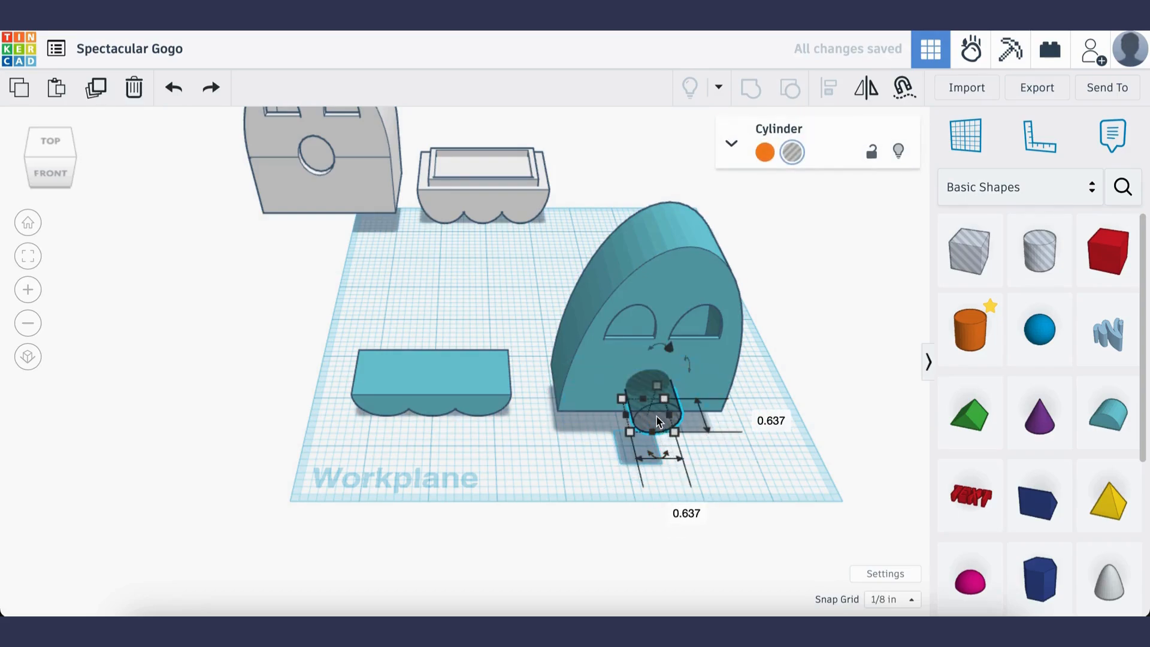
{"action": "left_click_drag", "start_coordinate": [657, 421], "coordinate": [656, 406]}
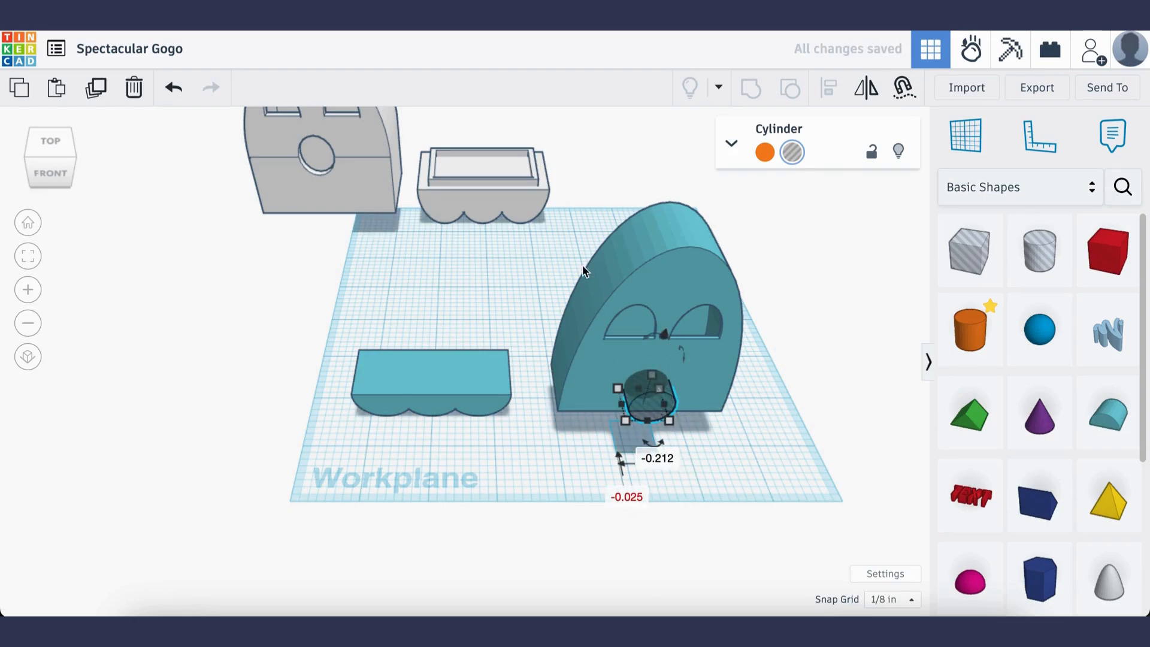
Group the body with the cylinder hole to cut the round mouth through the front wall
{"action": "left_click_drag", "start_coordinate": [562, 246], "coordinate": [775, 451]}
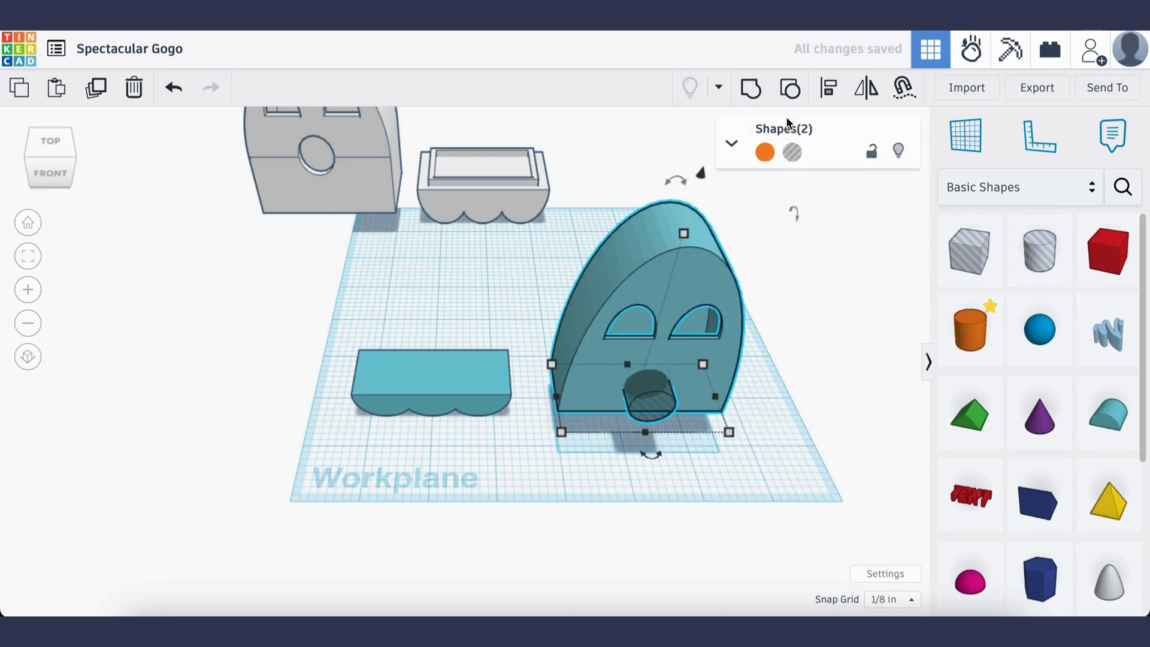
{"action": "left_click", "coordinate": [751, 89]}
{"action": "left_click", "coordinate": [832, 392]}
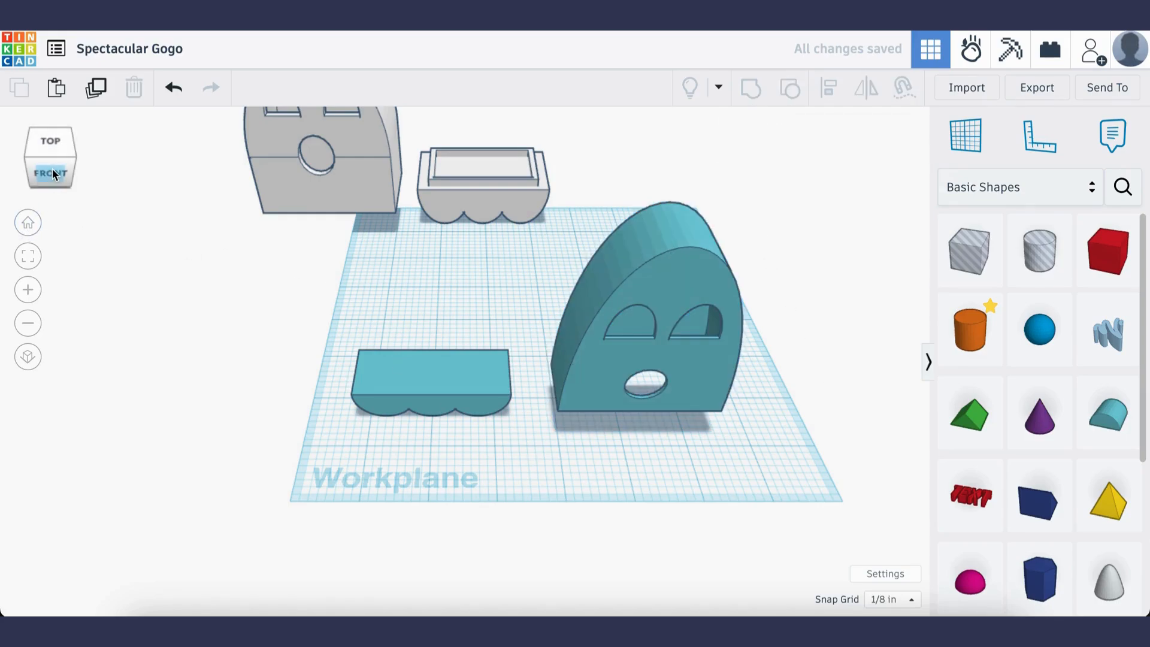
Place a box on the flat top of the scalloped base, spanning its width, and size it to 7/8 in deep
{"action": "mouse_move", "coordinate": [52, 173]}
{"action": "left_mouse_down"}
{"action": "mouse_move", "coordinate": [35, 169]}
{"action": "mouse_move", "coordinate": [52, 173]}
{"action": "left_mouse_up"}
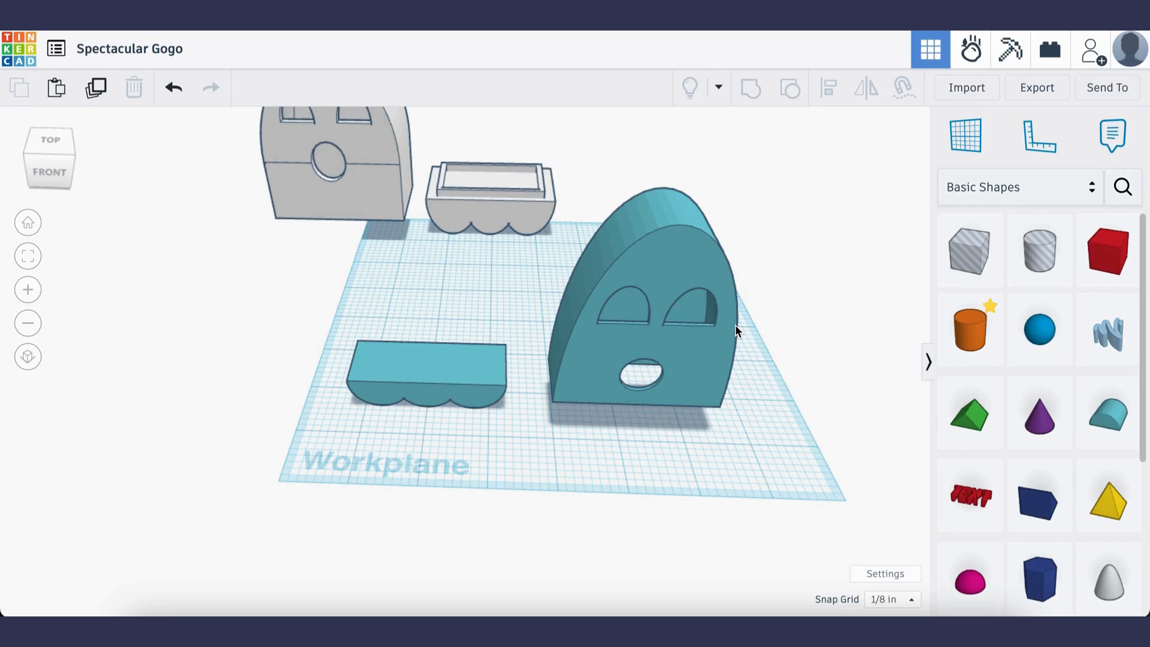
{"action": "left_click_drag", "start_coordinate": [1106, 251], "coordinate": [501, 366]}
{"action": "left_click_drag", "start_coordinate": [426, 384], "coordinate": [425, 377]}
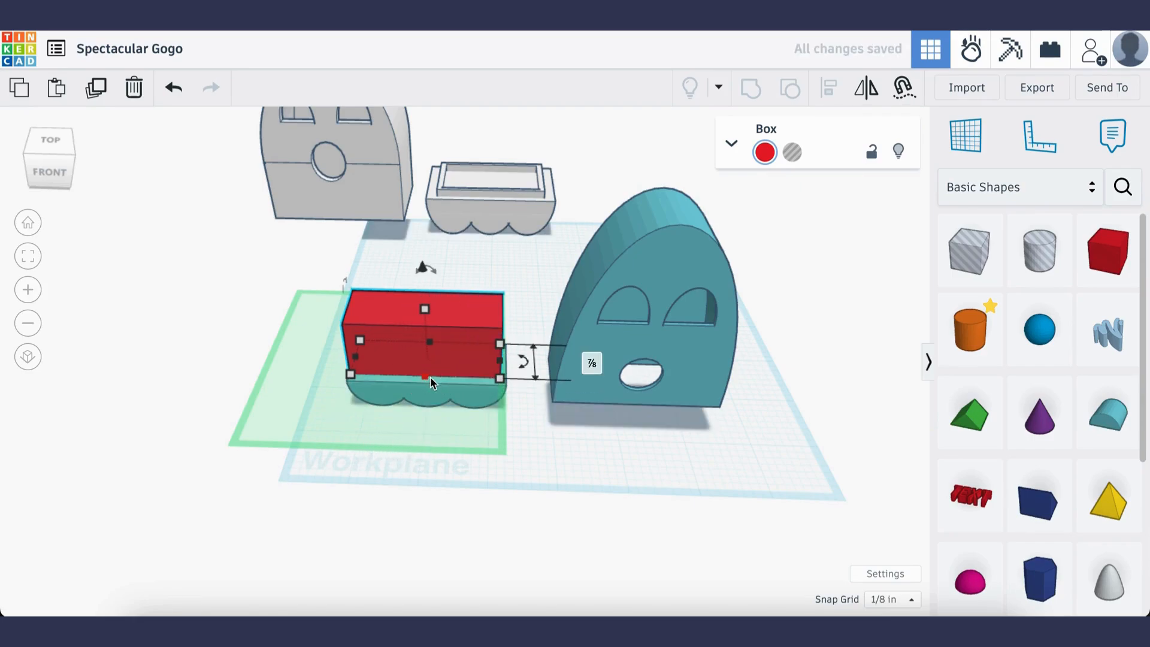
Reduce the height of the red box on top of the scalloped base to 1/8 in
{"action": "left_click", "coordinate": [551, 432]}
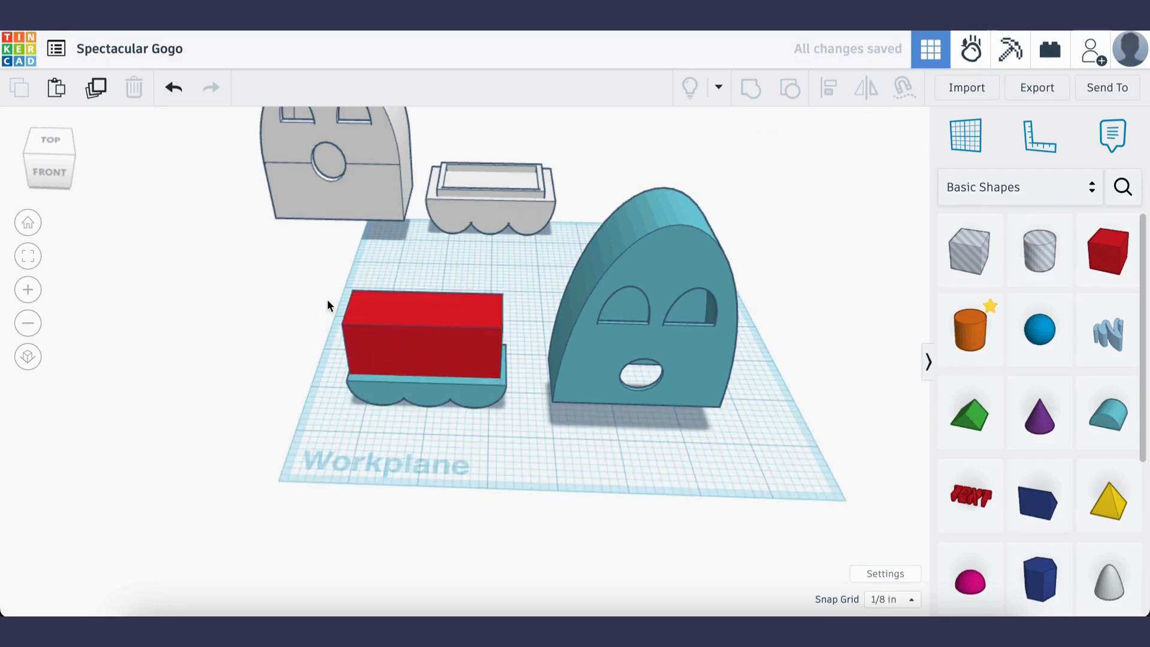
{"action": "left_click", "coordinate": [412, 313]}
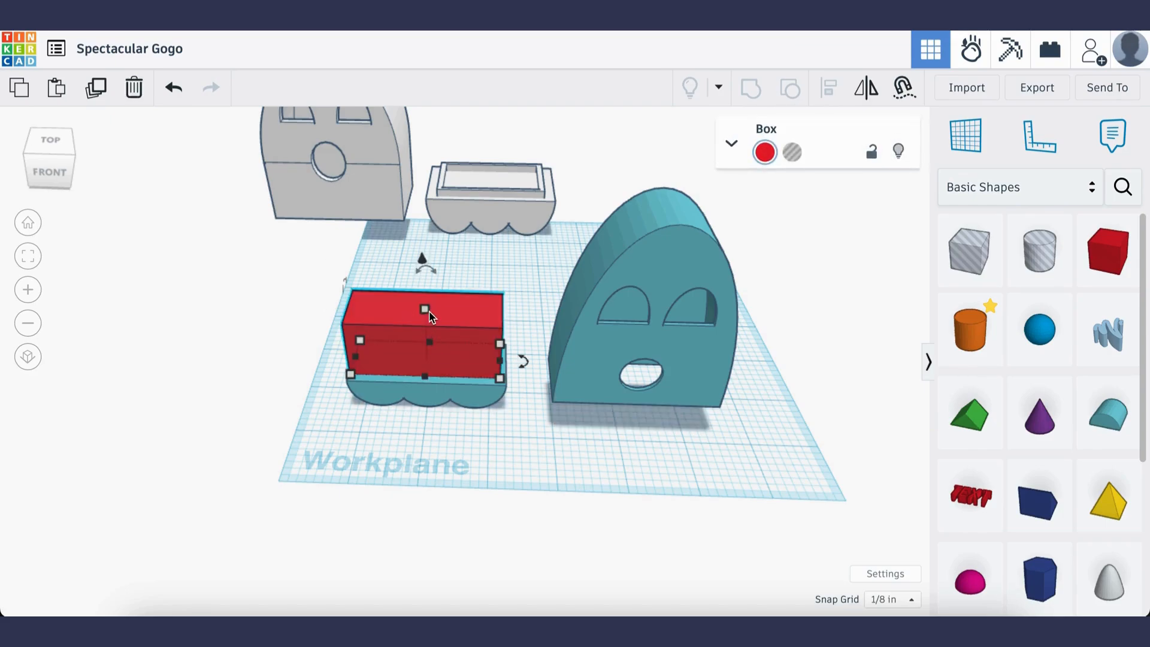
{"action": "left_click_drag", "start_coordinate": [425, 312], "coordinate": [429, 359]}
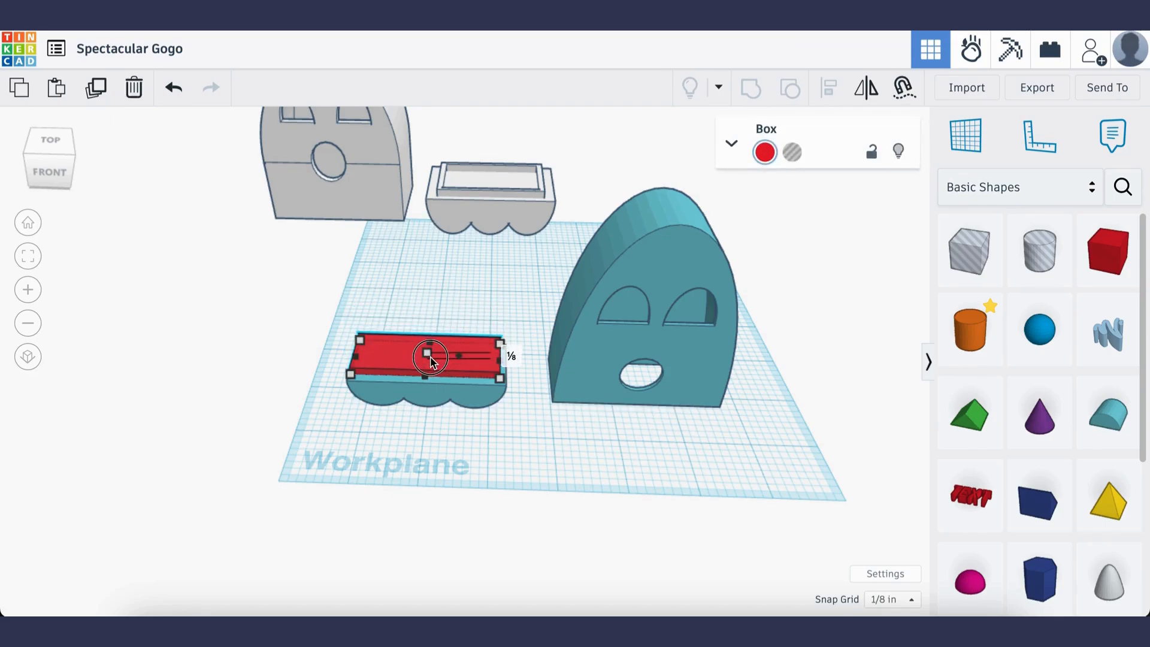
Center the thin box on the scalloped base in width and depth and group the two shapes
{"action": "left_click_drag", "start_coordinate": [309, 301], "coordinate": [524, 424]}
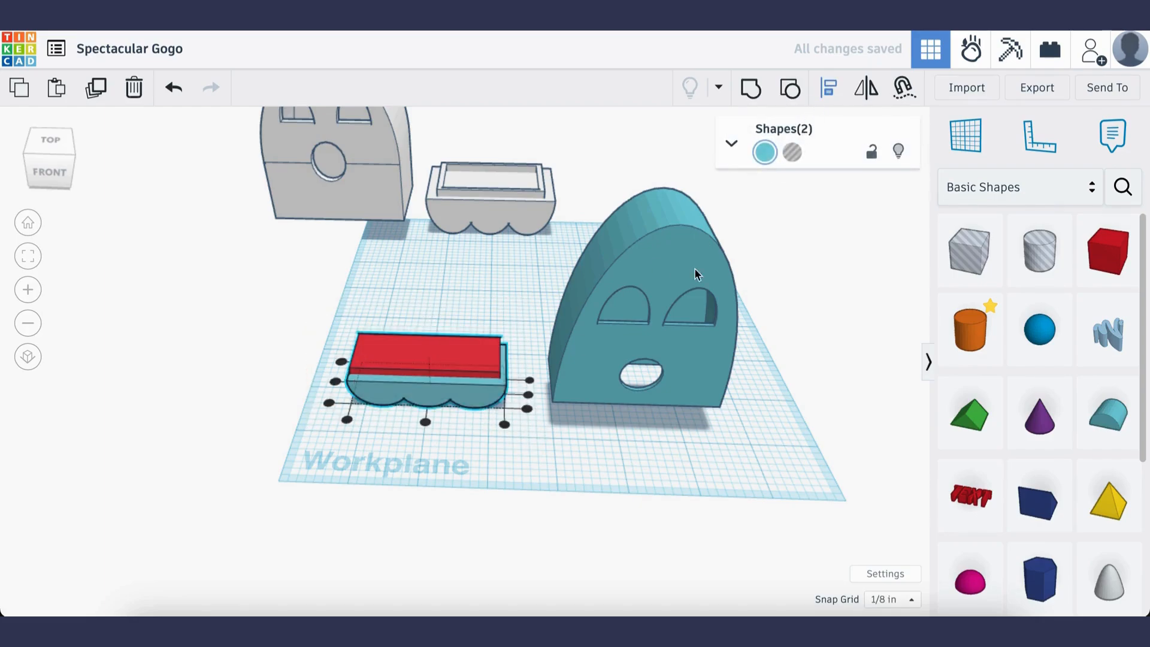
{"action": "left_click", "coordinate": [425, 425]}
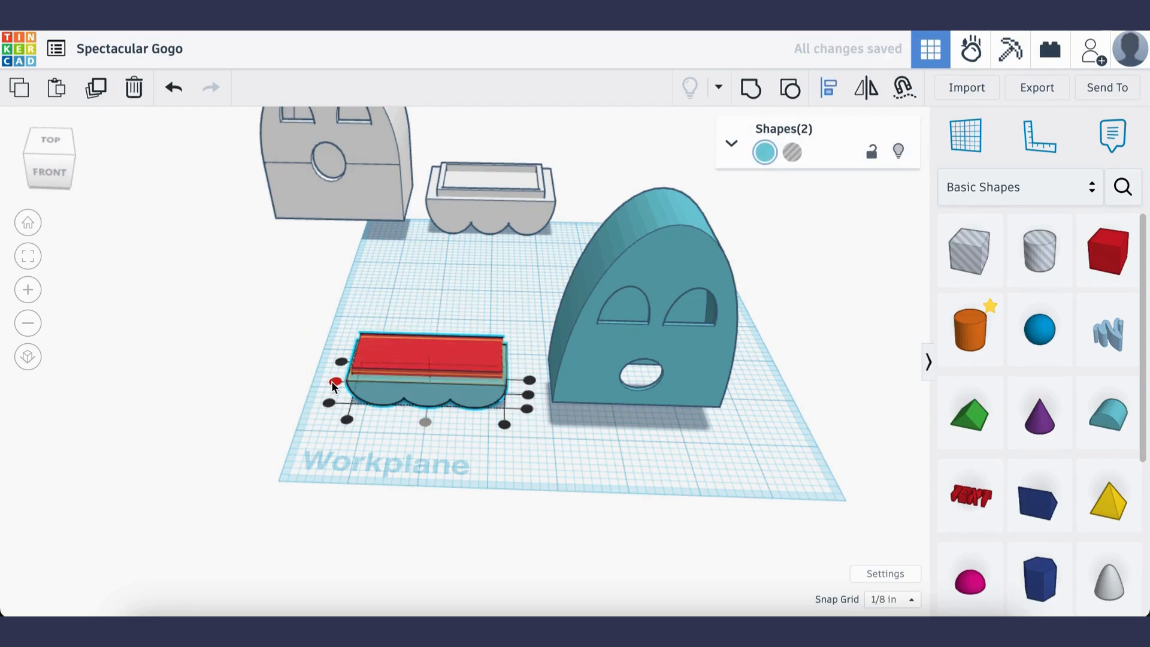
{"action": "left_click", "coordinate": [332, 382]}
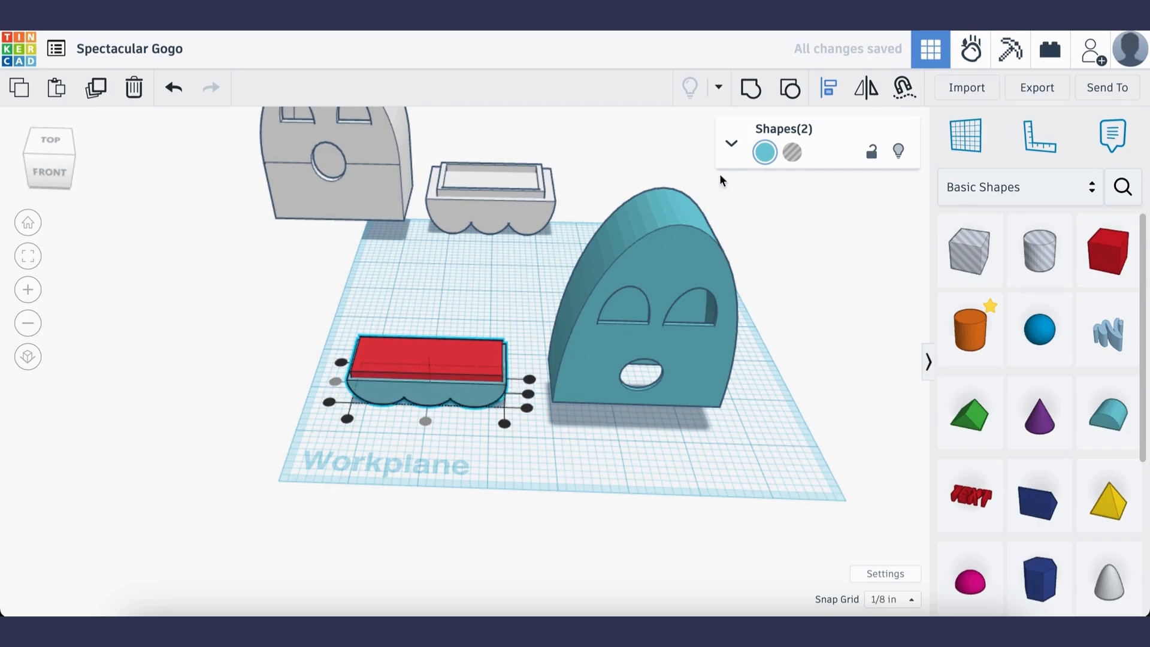
{"action": "left_click", "coordinate": [750, 96]}
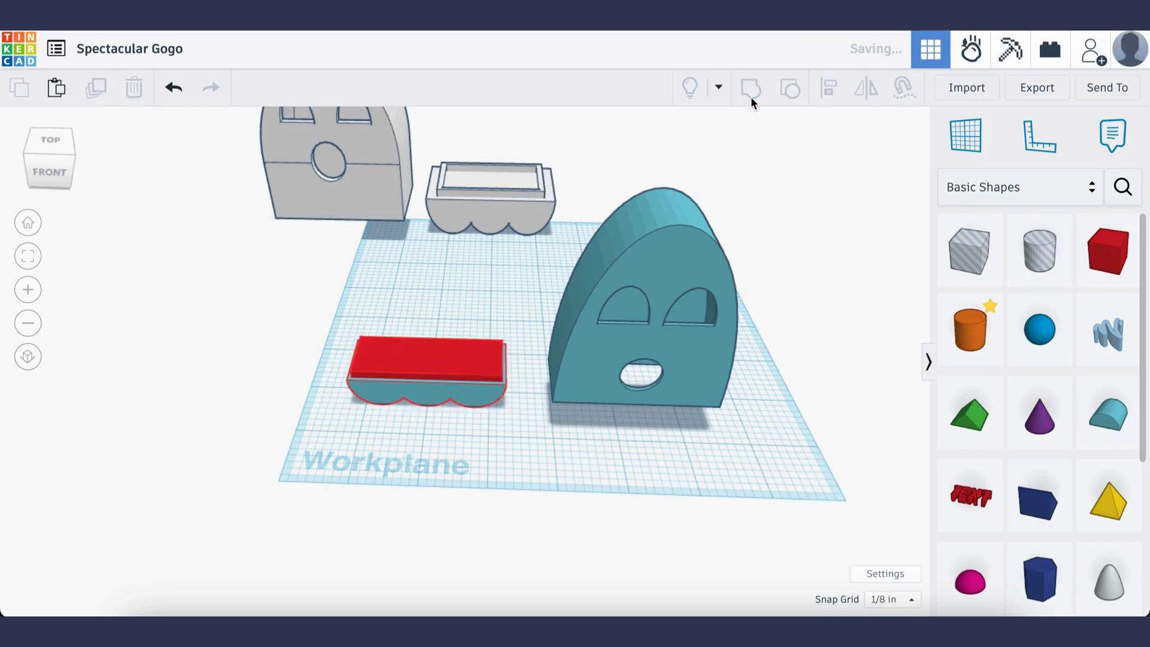
{"action": "left_click", "coordinate": [630, 445]}
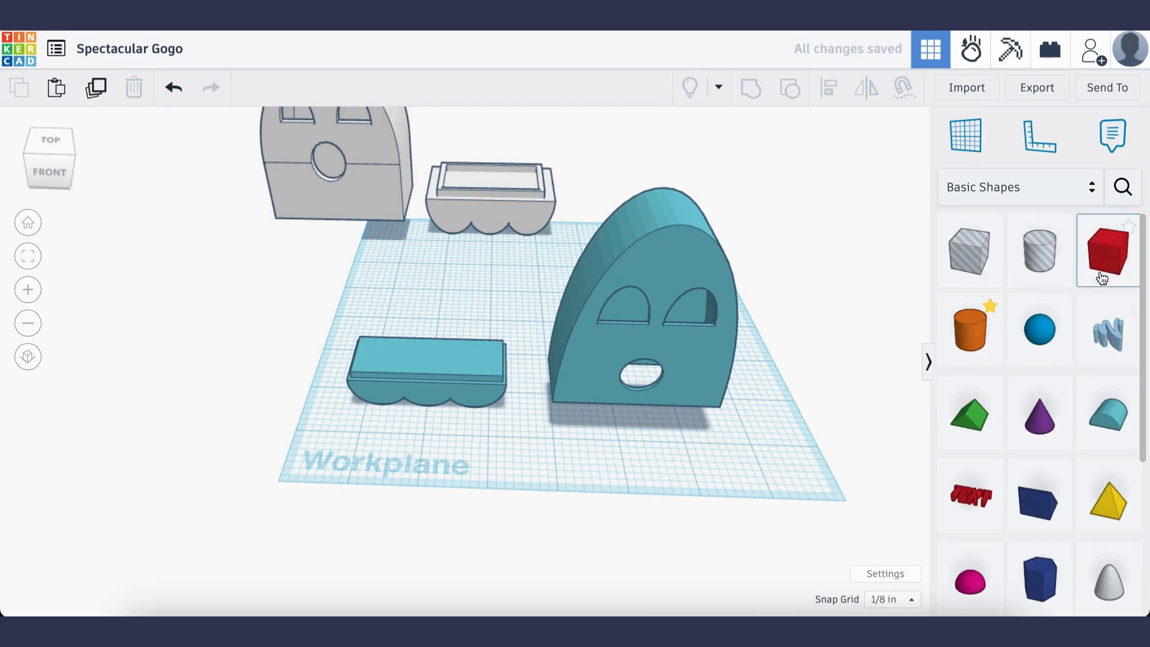
Place a second box on the base's raised top, sized slightly inside its edges and 3/8 in tall
{"action": "left_click", "coordinate": [439, 367]}
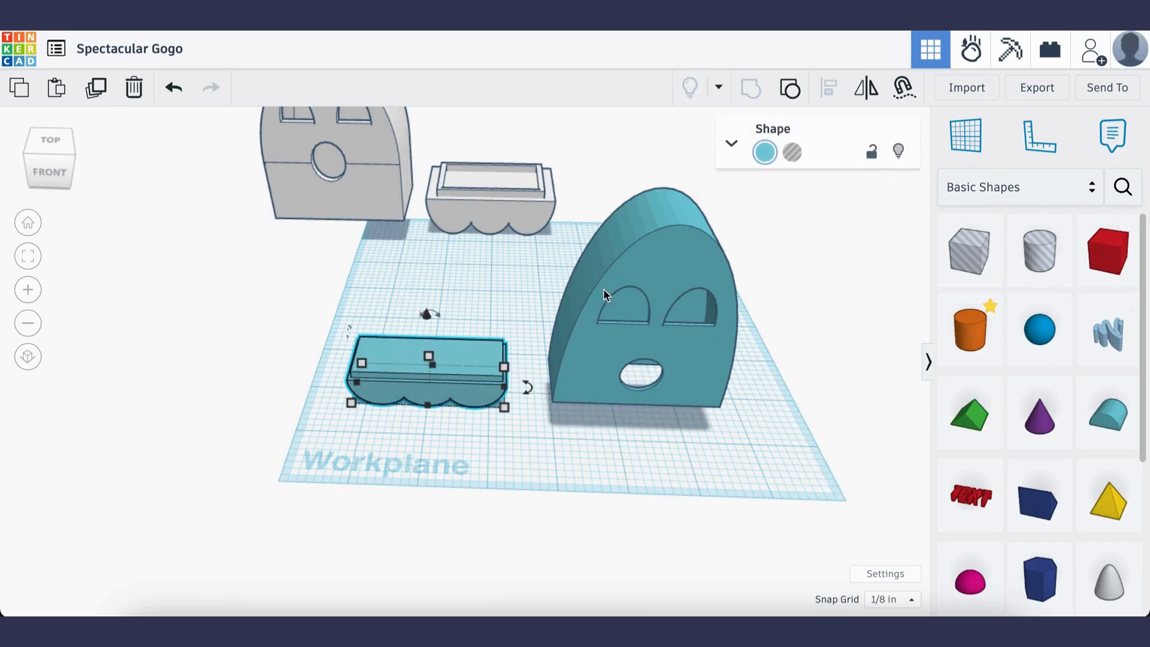
{"action": "left_click_drag", "start_coordinate": [1108, 252], "coordinate": [391, 353]}
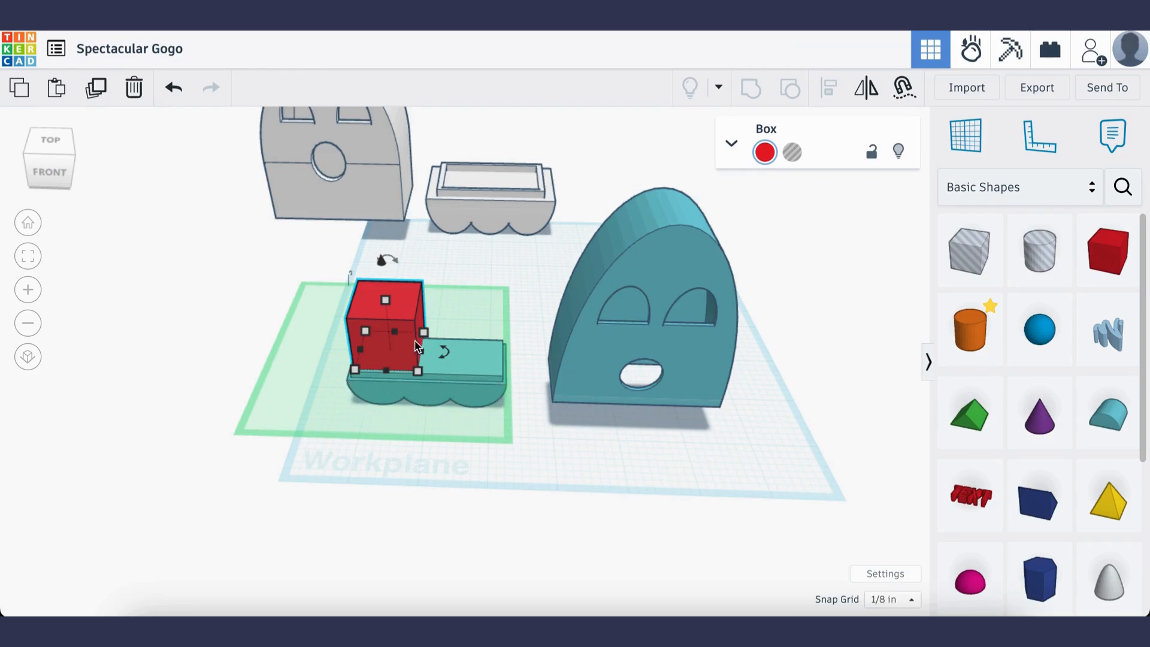
{"action": "left_click_drag", "start_coordinate": [417, 346], "coordinate": [498, 356]}
{"action": "left_click_drag", "start_coordinate": [428, 374], "coordinate": [429, 367]}
{"action": "left_click", "coordinate": [577, 450]}
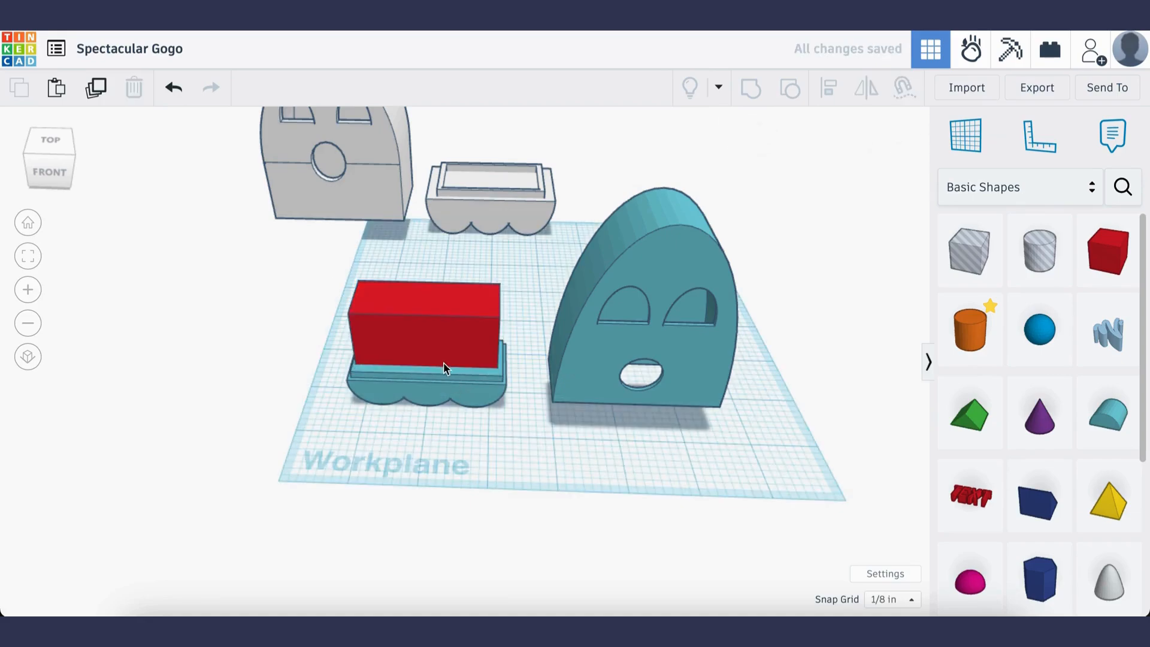
{"action": "left_click", "coordinate": [443, 362]}
{"action": "left_click_drag", "start_coordinate": [426, 302], "coordinate": [427, 315]}
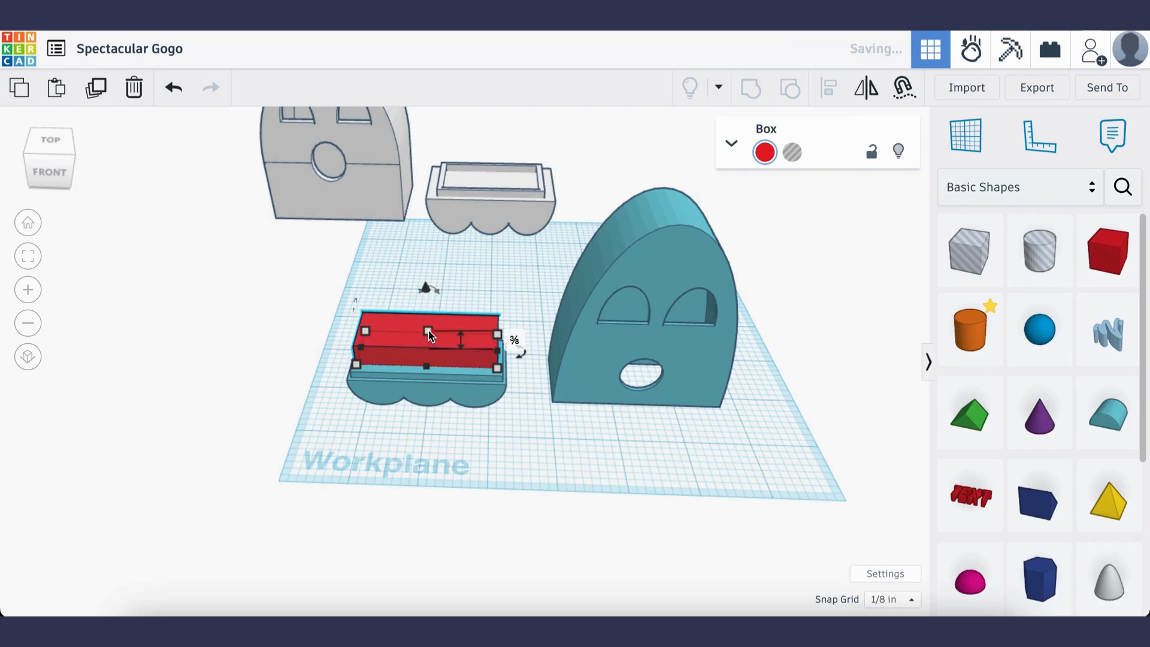
Turn the new box into a hole and lower it 1/8 in into the base
{"action": "left_click", "coordinate": [795, 154]}
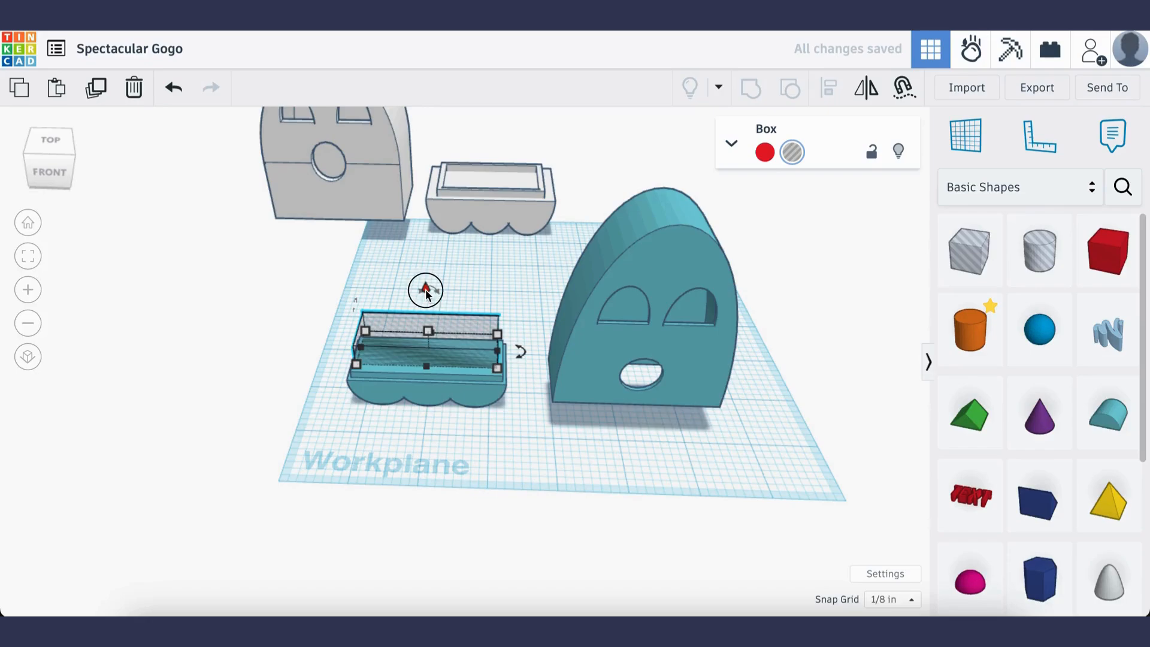
{"action": "left_click_drag", "start_coordinate": [426, 288], "coordinate": [426, 303]}
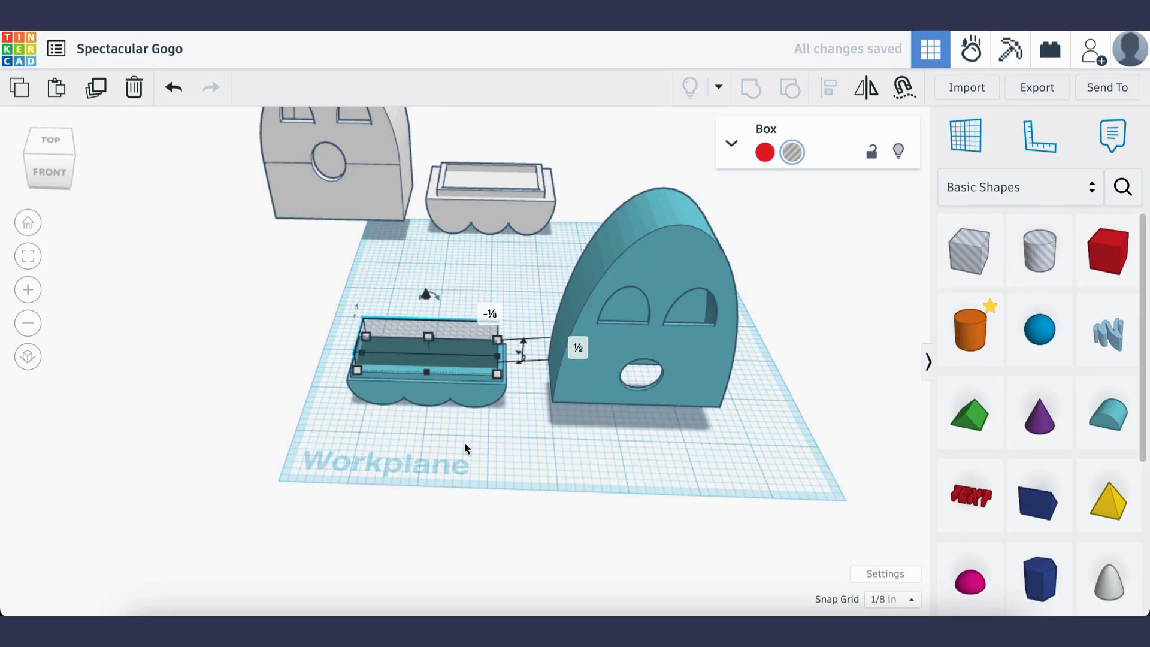
{"action": "left_click", "coordinate": [465, 442]}
Align the box hole with the scalloped base on their centers in width and depth
{"action": "left_click_drag", "start_coordinate": [304, 280], "coordinate": [520, 426]}
{"action": "left_click", "coordinate": [828, 88]}
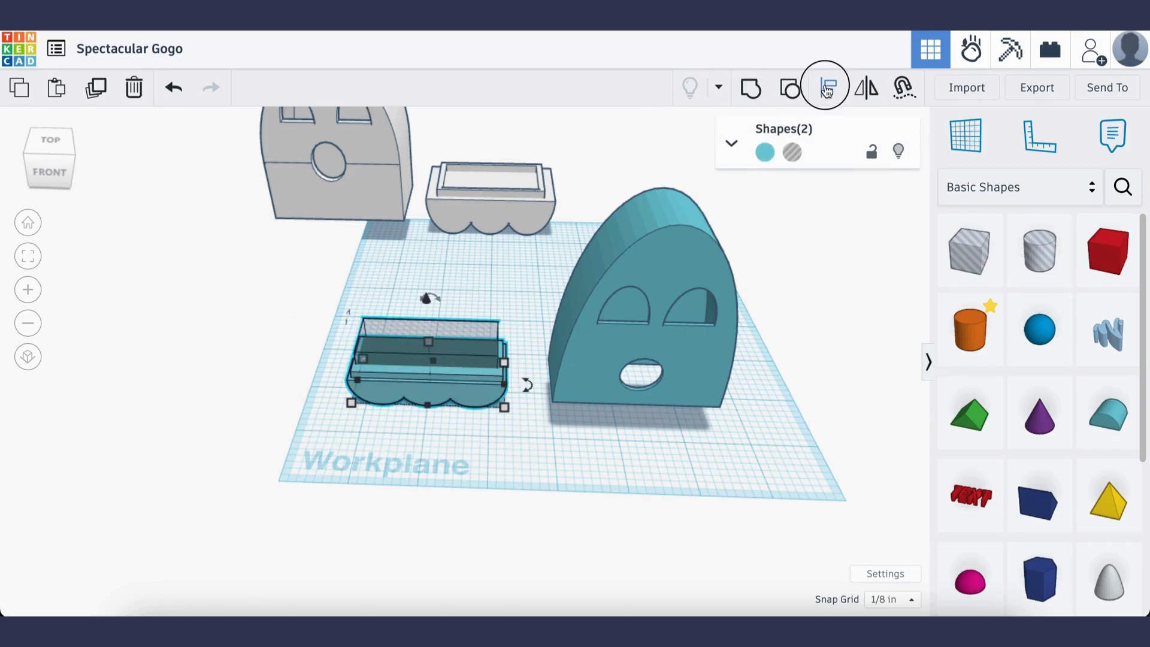
{"action": "left_click", "coordinate": [425, 421]}
{"action": "left_click", "coordinate": [333, 378]}
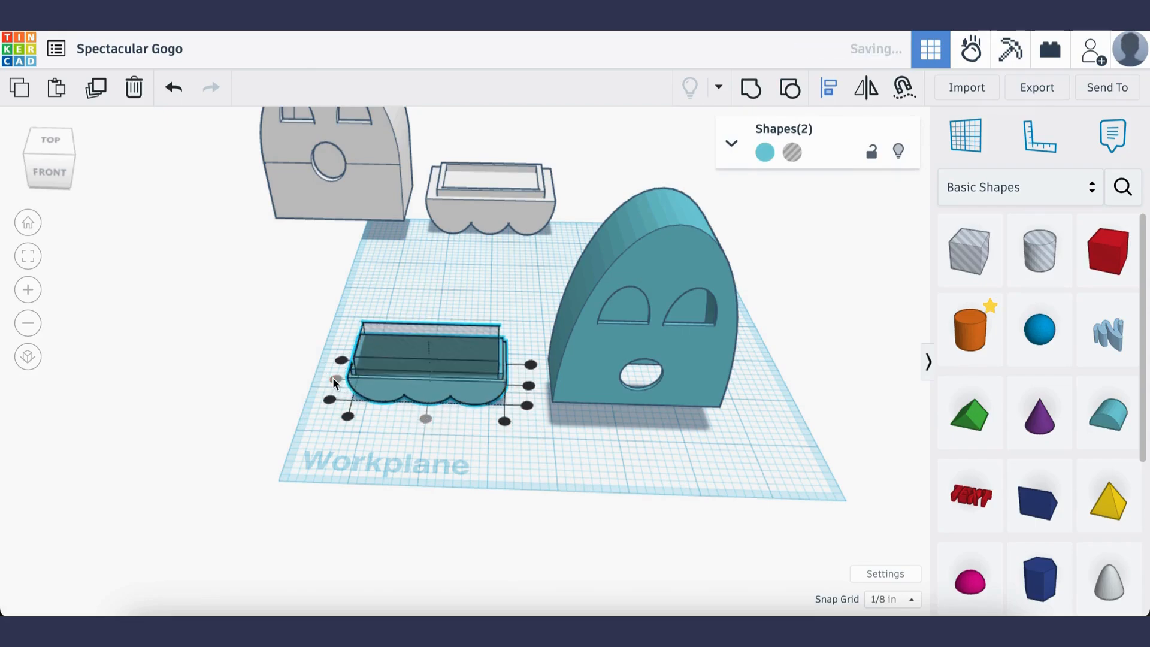
{"action": "left_click", "coordinate": [501, 457]}
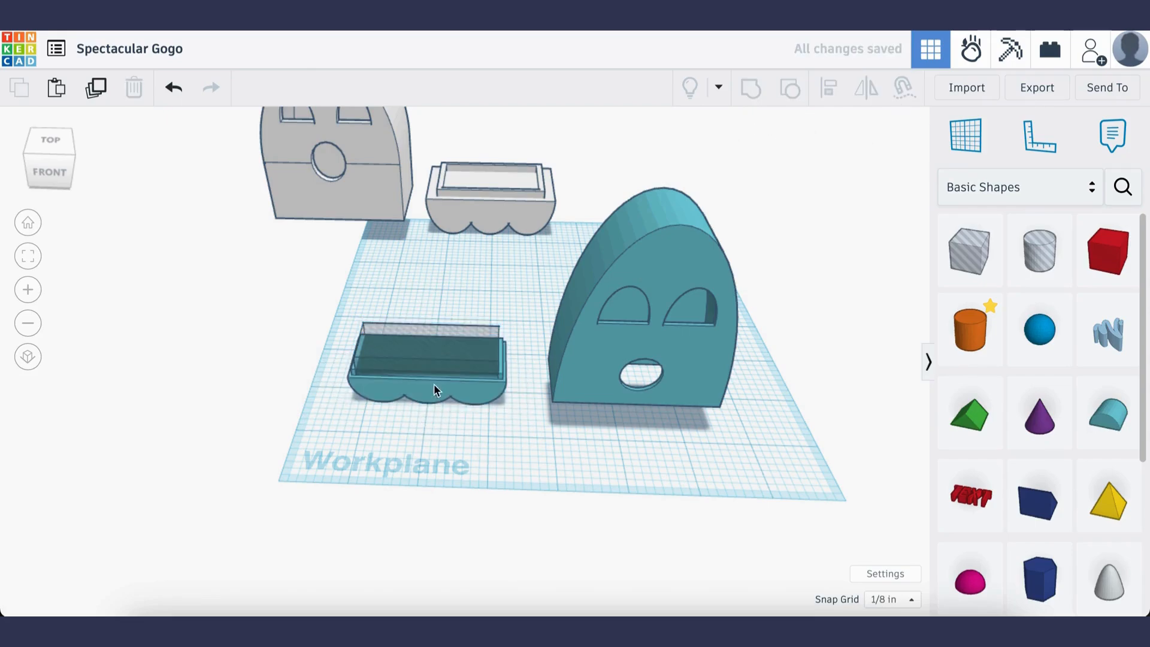
Reduce the box hole's depth to about 0.77 in and re-center it front to back on the base
{"action": "left_click", "coordinate": [425, 365]}
{"action": "left_click_drag", "start_coordinate": [428, 377], "coordinate": [428, 371]}
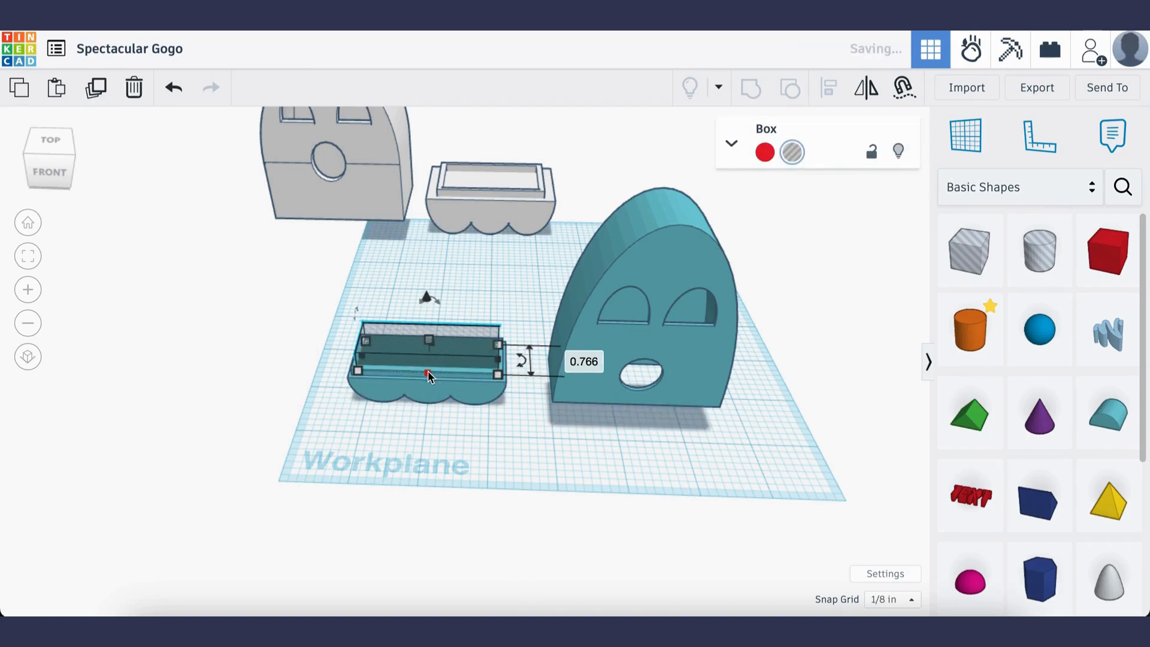
{"action": "left_click", "coordinate": [471, 435]}
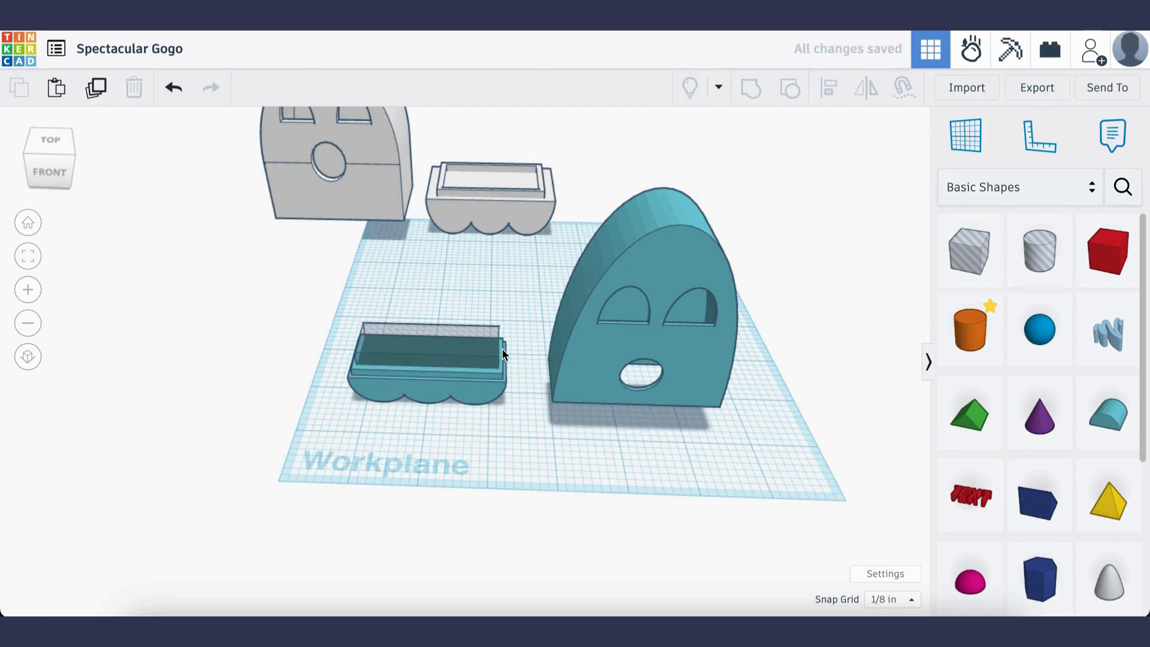
{"action": "left_click_drag", "start_coordinate": [350, 312], "coordinate": [478, 425]}
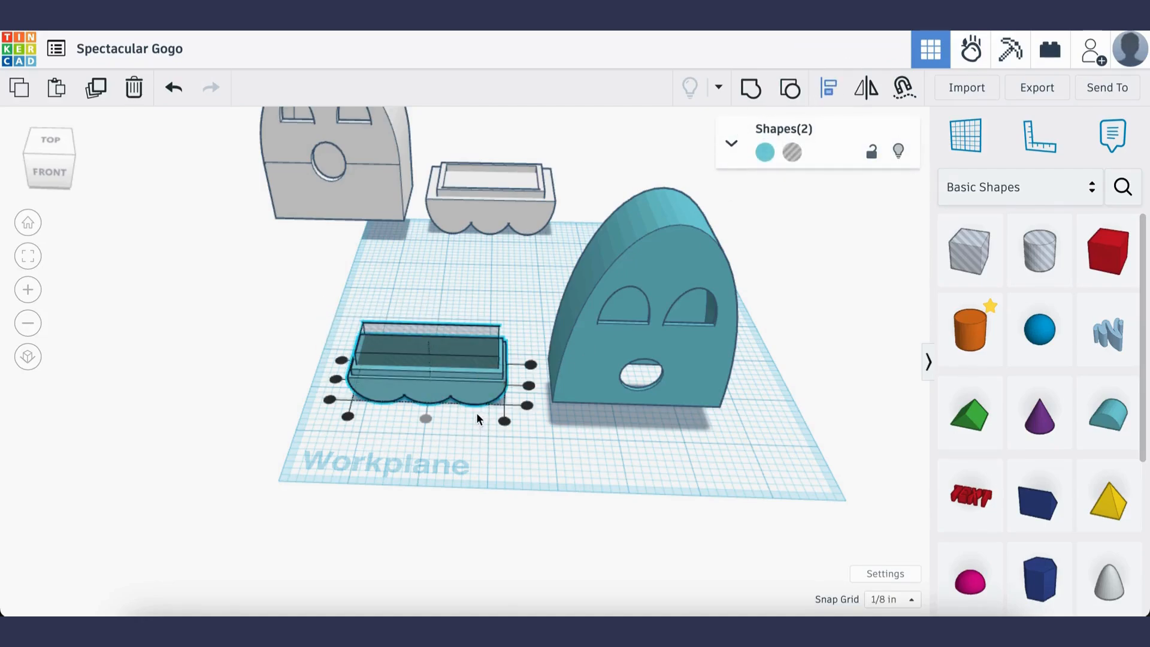
{"action": "left_click", "coordinate": [336, 380]}
{"action": "left_click", "coordinate": [633, 455]}
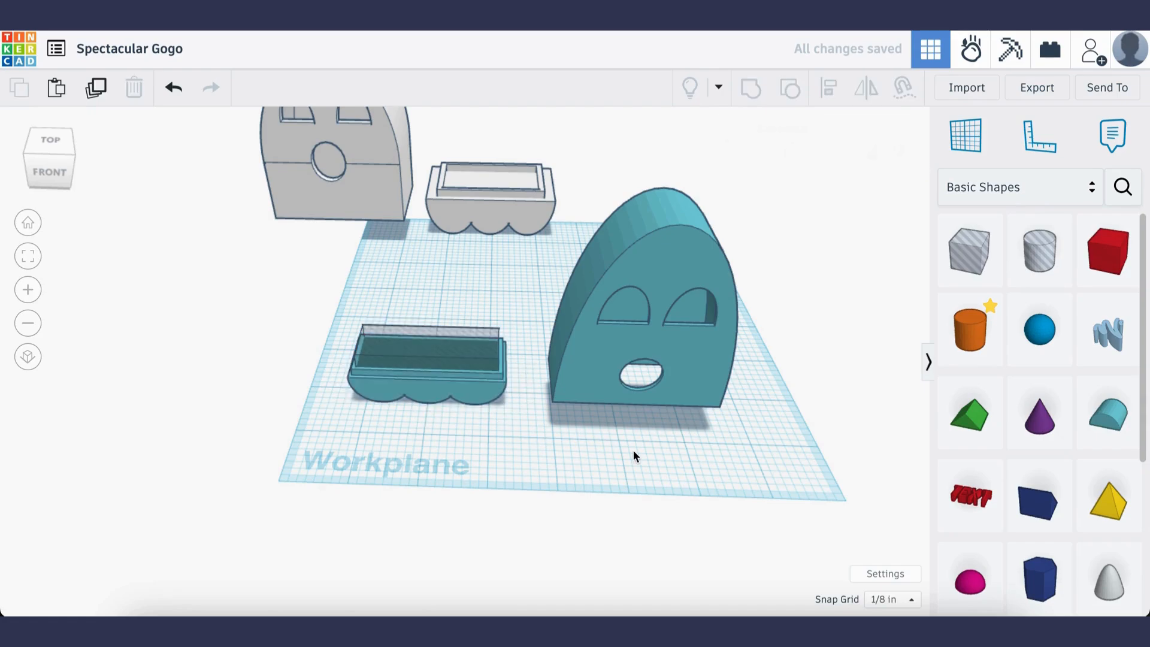
Group the base with the box hole to cut the rectangular recess into its top
{"action": "left_click_drag", "start_coordinate": [352, 309], "coordinate": [530, 433]}
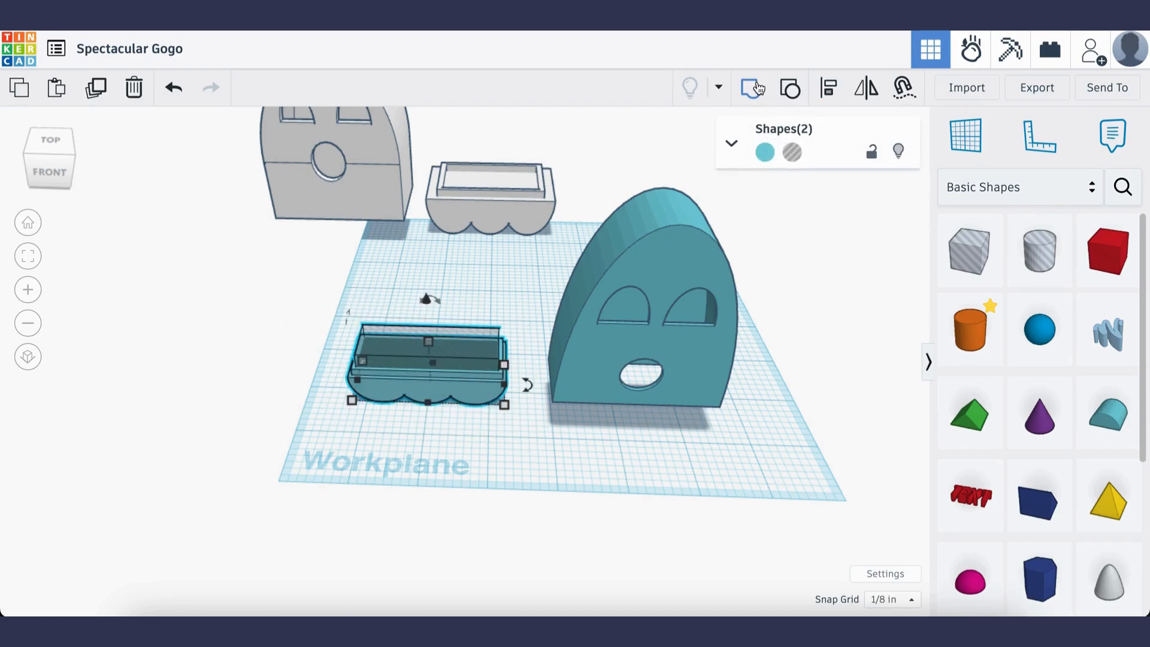
{"action": "left_click", "coordinate": [752, 87]}
{"action": "left_click", "coordinate": [555, 413]}
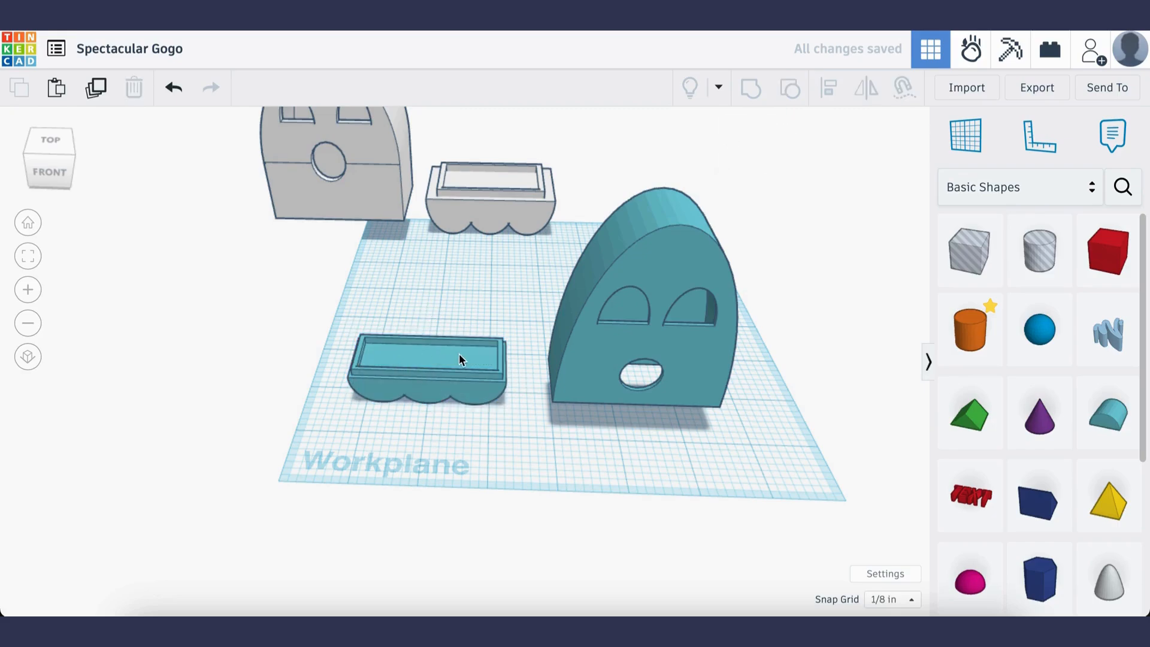
Search the community shapes for "candle" and place the tea light candle on the workplane behind the teal base
{"action": "scroll", "coordinate": [432, 354], "scroll_direction": "up", "scroll_amount": 3}
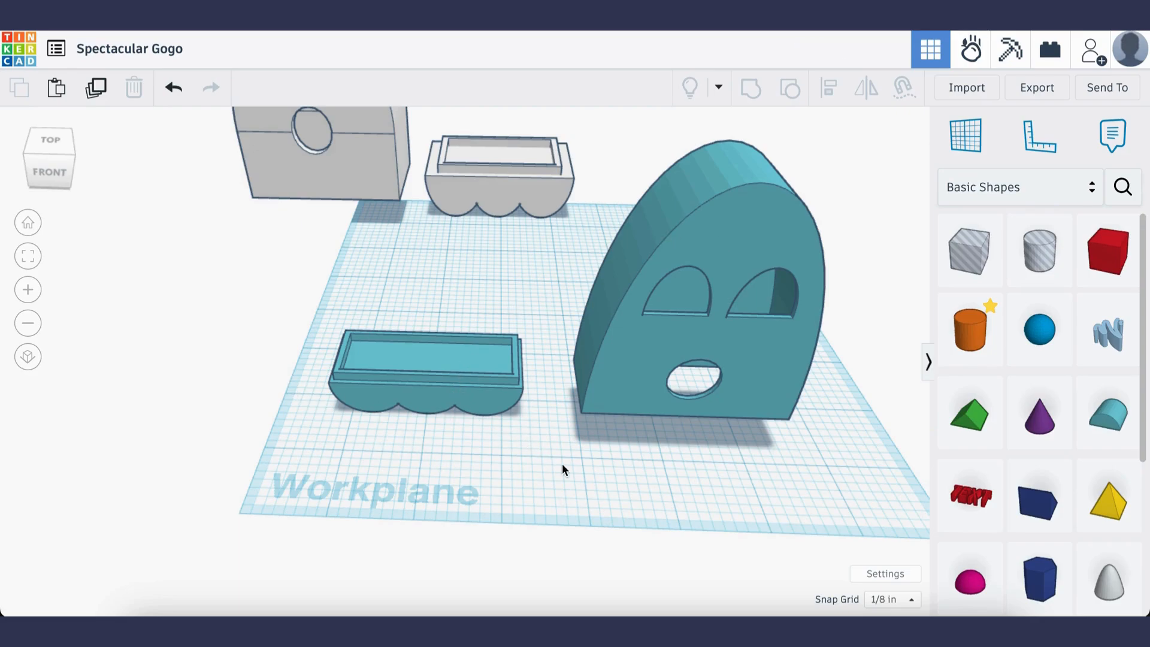
{"action": "scroll", "coordinate": [562, 467], "scroll_direction": "down", "scroll_amount": 3}
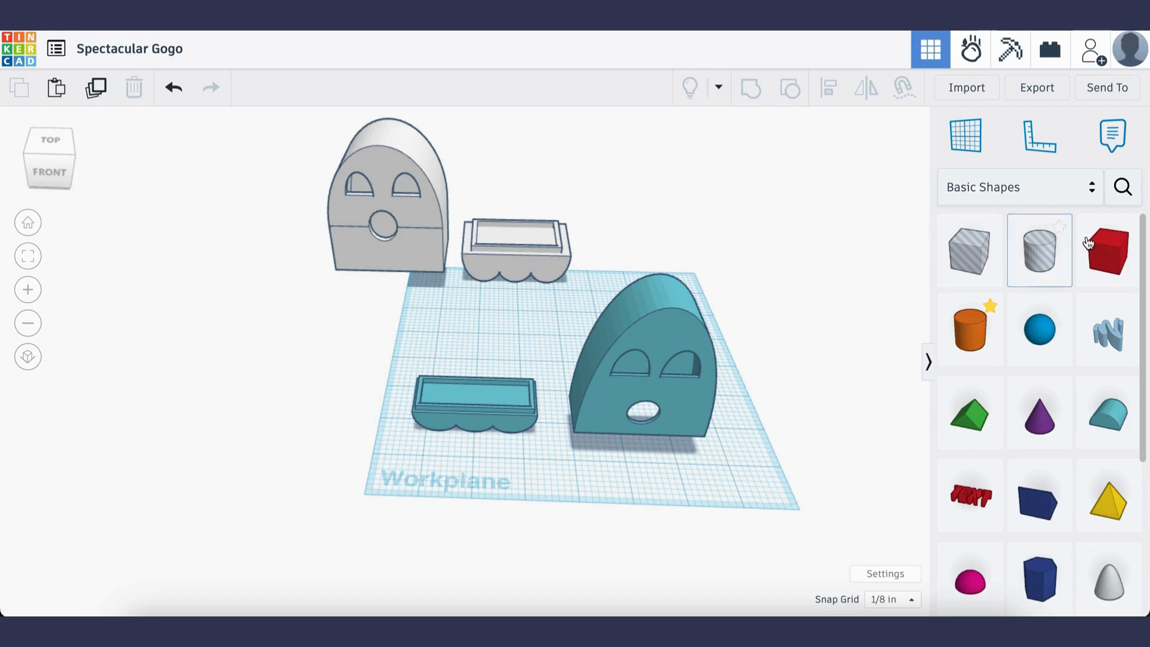
{"action": "left_click", "coordinate": [1122, 186]}
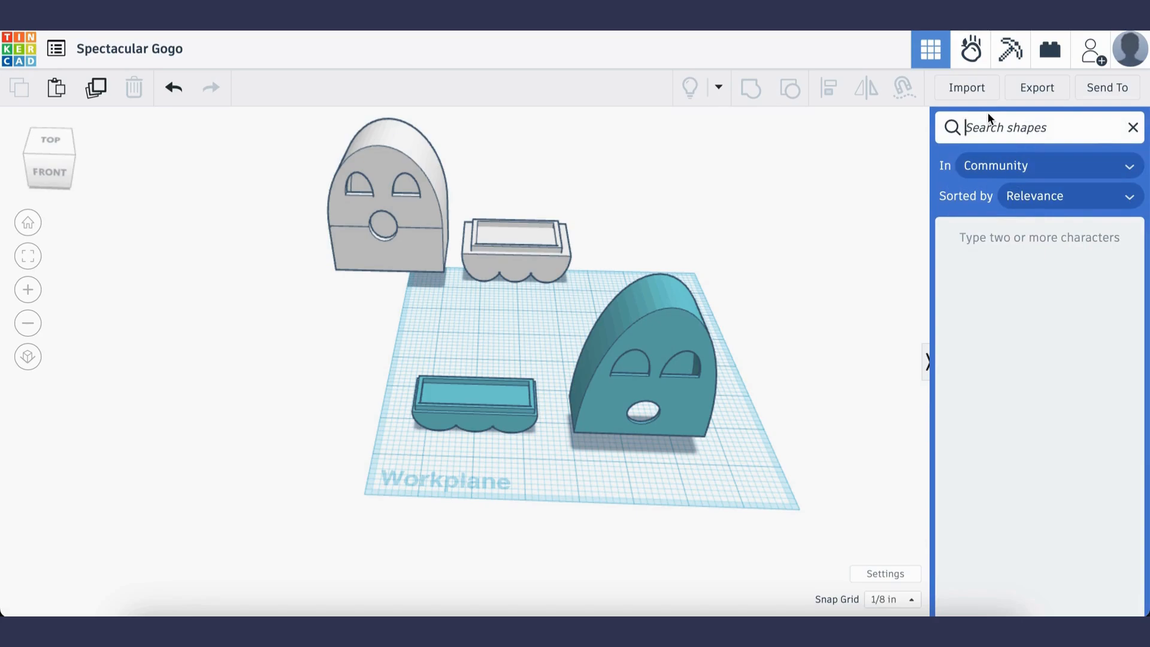
{"action": "type", "text": "candle"}
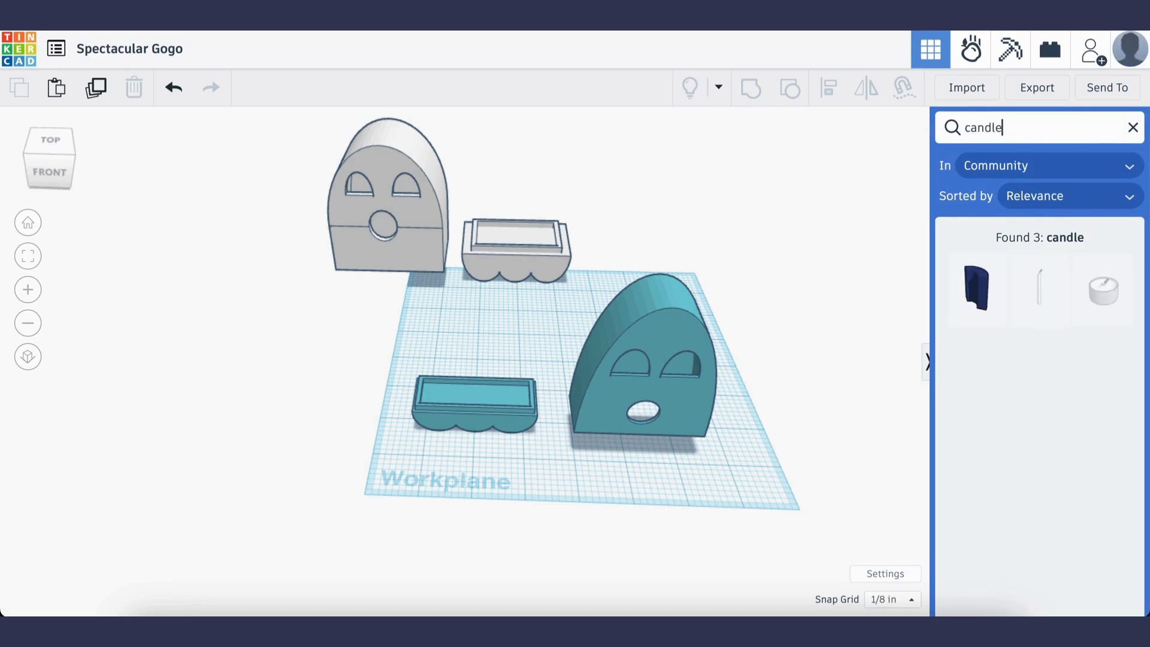
{"action": "left_click_drag", "start_coordinate": [1111, 312], "coordinate": [434, 333]}
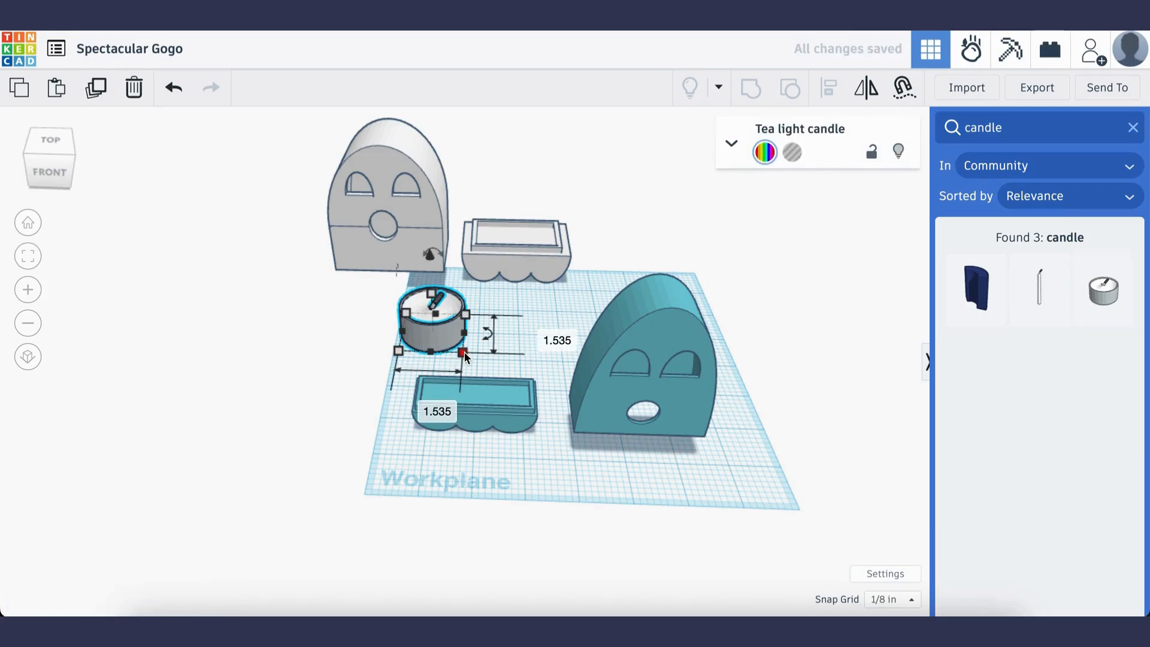
{"action": "left_click", "coordinate": [508, 464]}
Select the teal body and base together and stretch them forward to an overall depth of about 2.08 in
{"action": "left_click", "coordinate": [508, 401]}
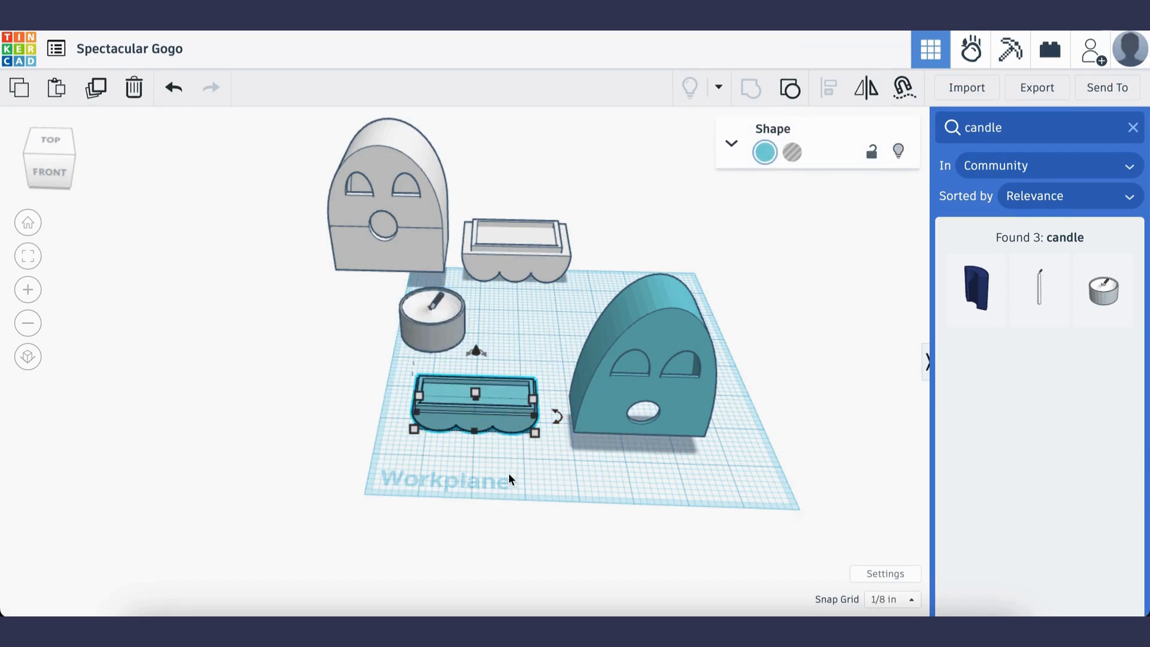
{"action": "left_click", "coordinate": [631, 477]}
{"action": "left_click", "coordinate": [674, 321]}
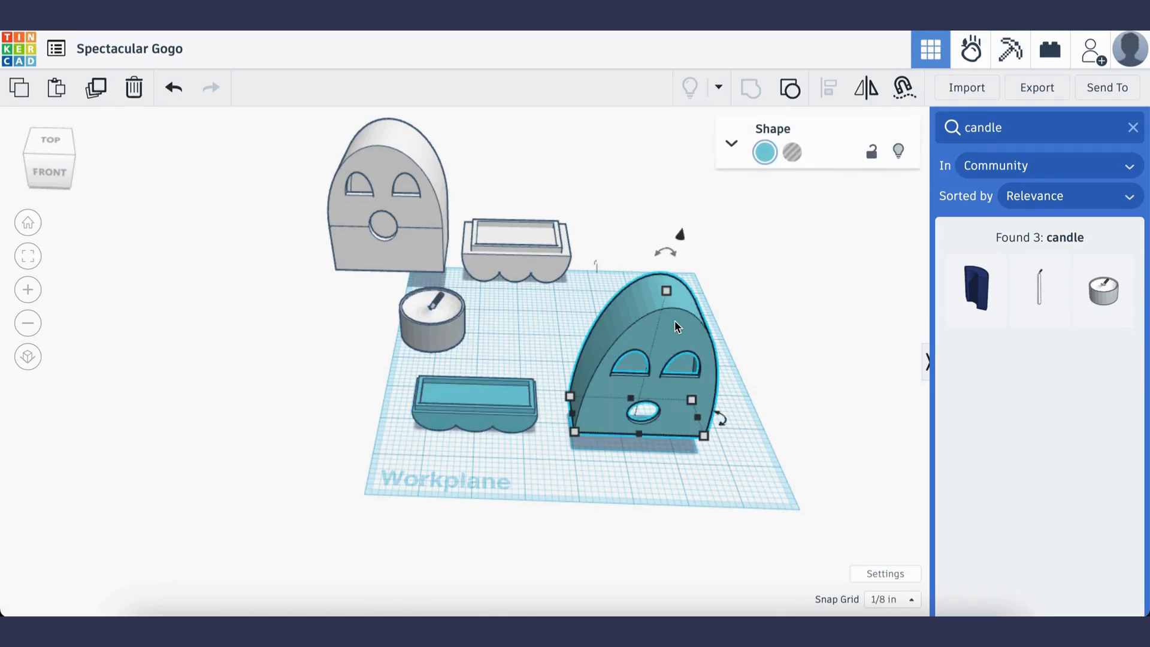
{"action": "left_click", "coordinate": [501, 409], "text": "shift"}
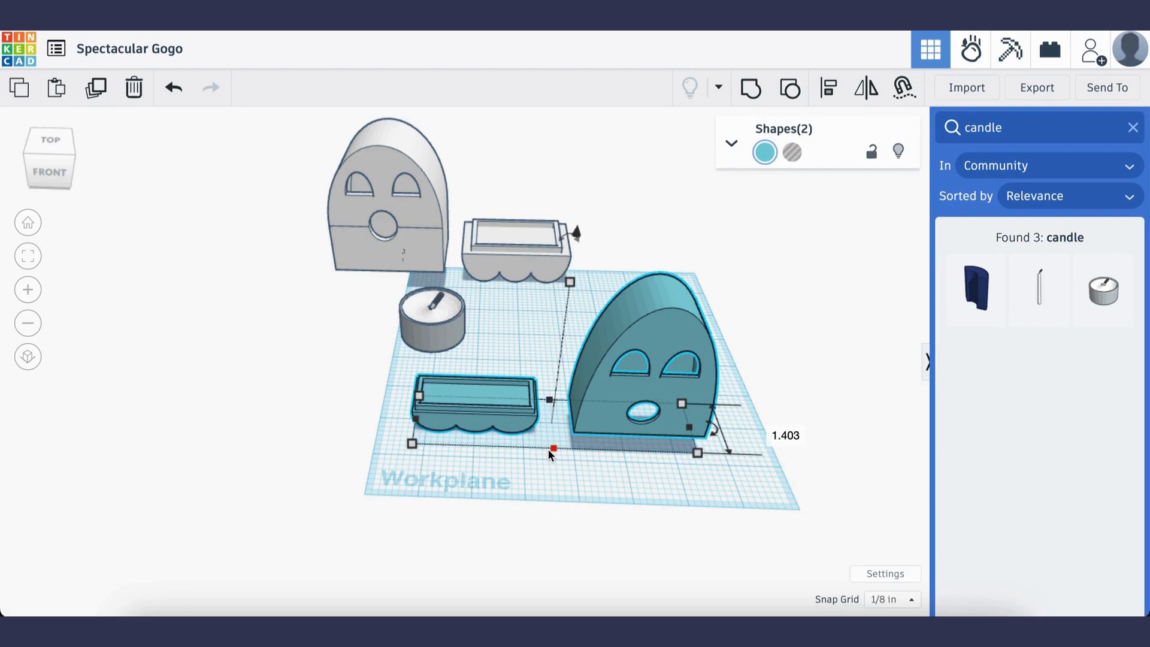
{"action": "left_click_drag", "start_coordinate": [554, 449], "coordinate": [556, 476]}
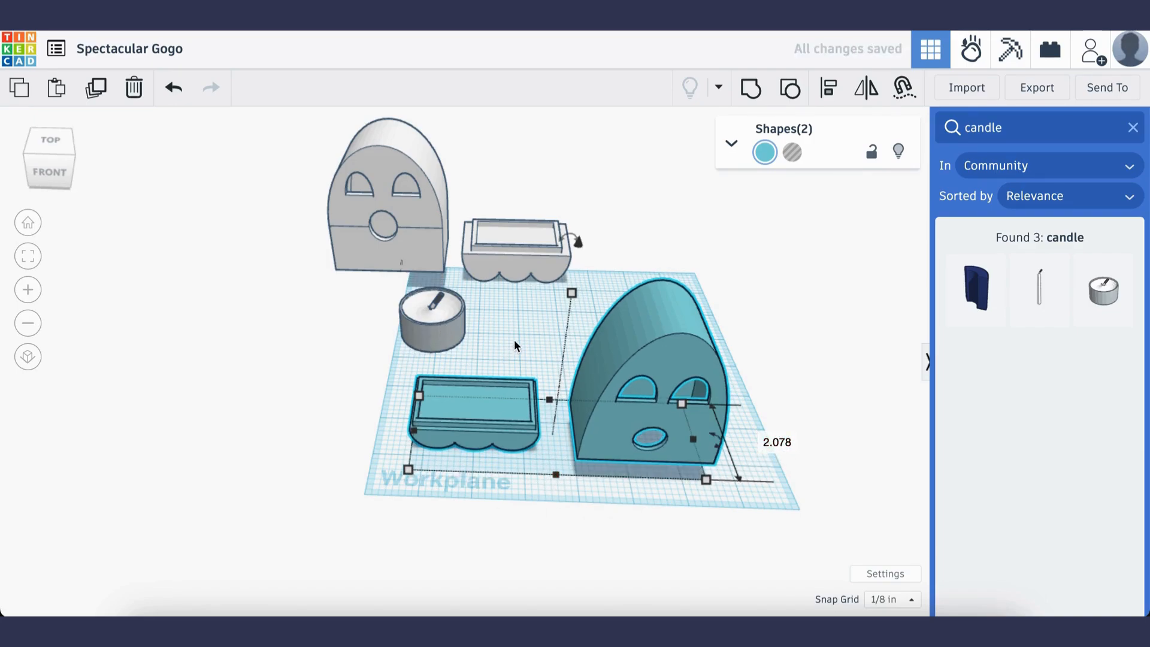
{"action": "left_click", "coordinate": [515, 355]}
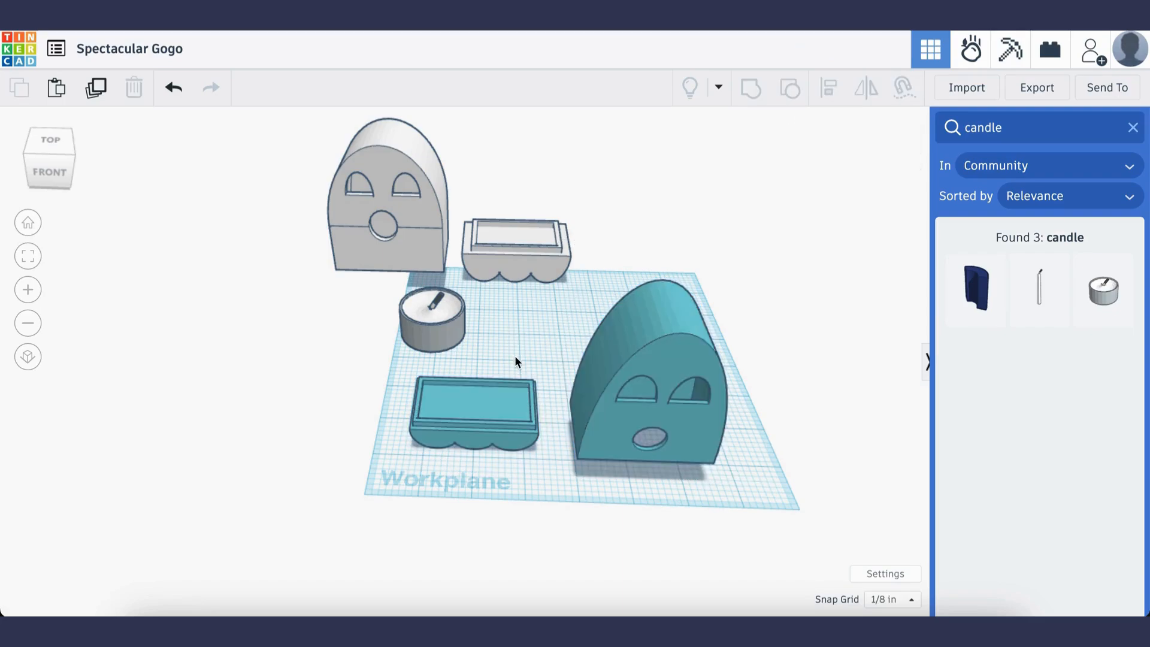
Check the base's depth and stretch the teal body and base together until the base is about 1.84 in deep
{"action": "left_click", "coordinate": [473, 423]}
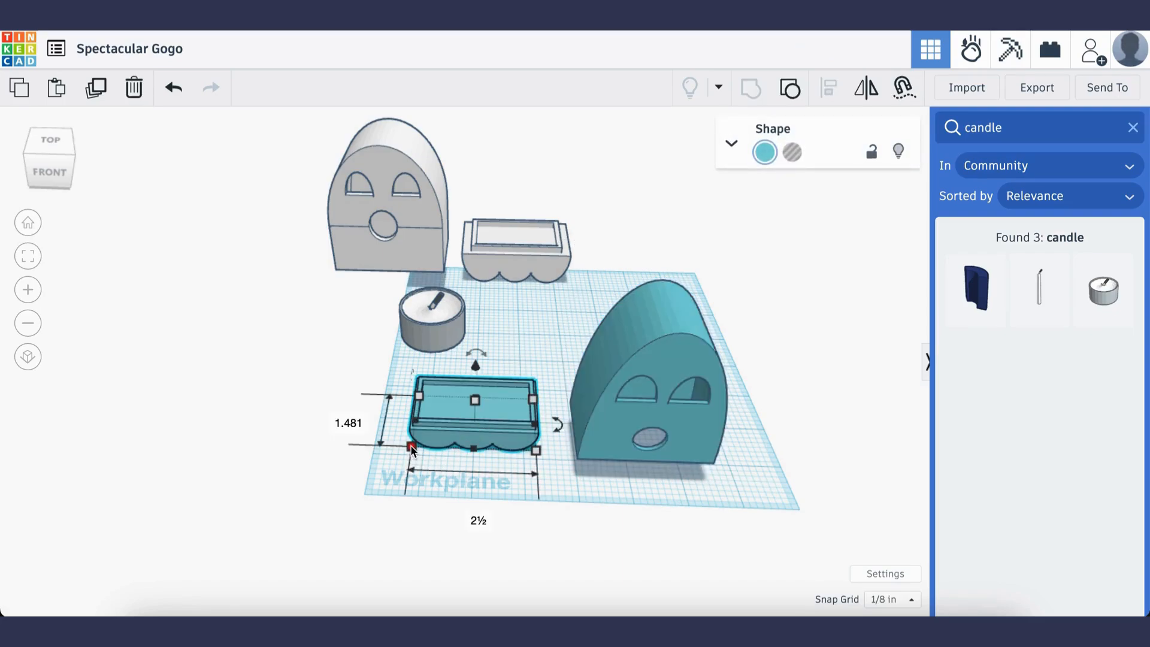
{"action": "mouse_move", "coordinate": [412, 448]}
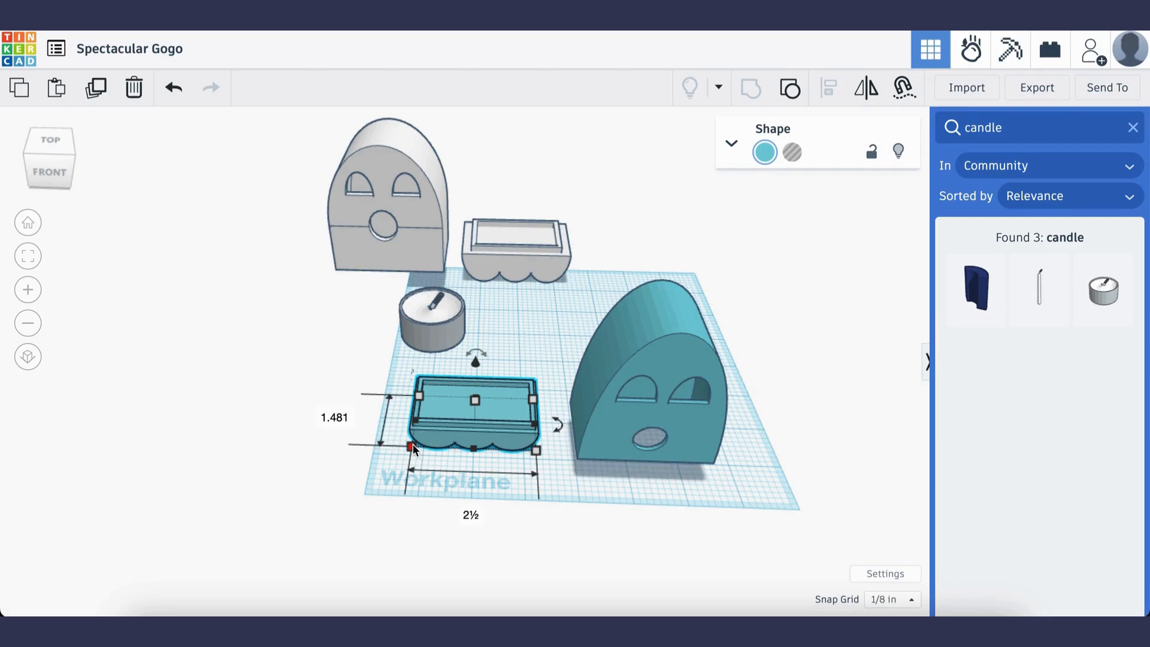
{"action": "left_click", "coordinate": [667, 352]}
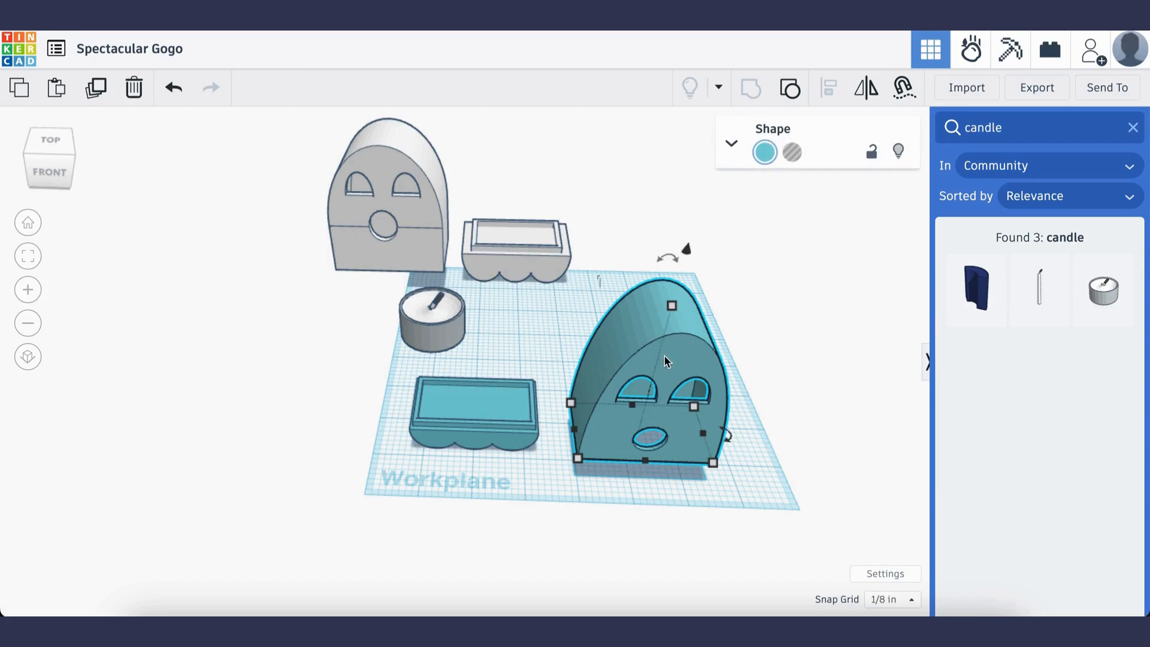
{"action": "left_click", "coordinate": [468, 406], "text": "shift"}
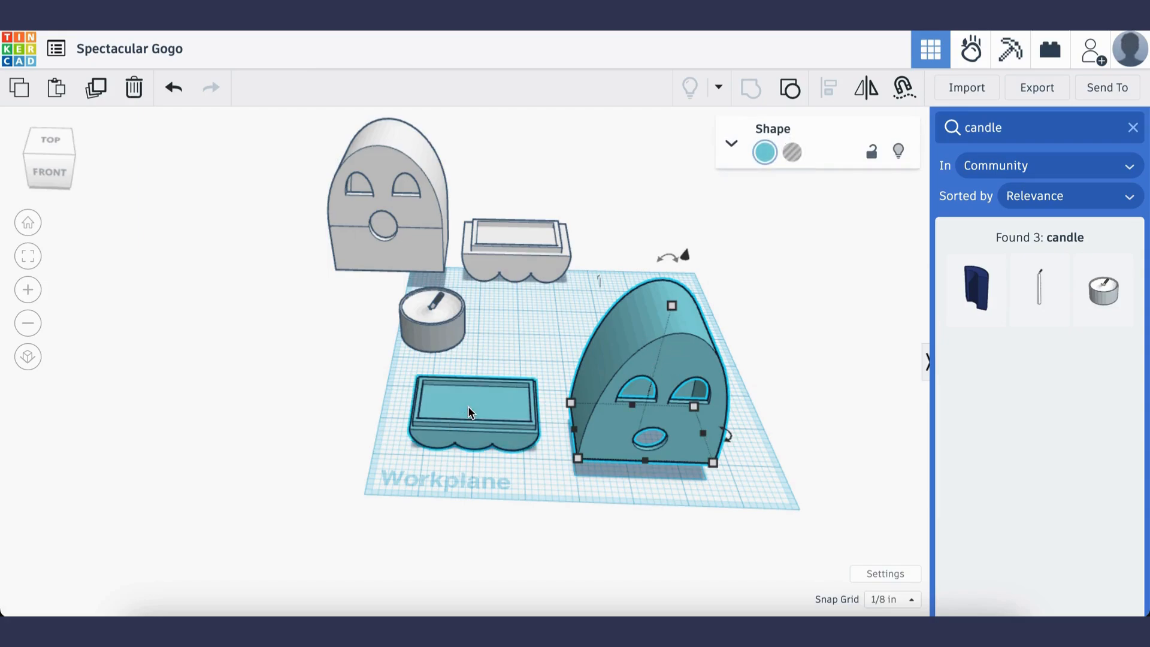
{"action": "left_click_drag", "start_coordinate": [560, 478], "coordinate": [559, 499]}
{"action": "left_click", "coordinate": [810, 394]}
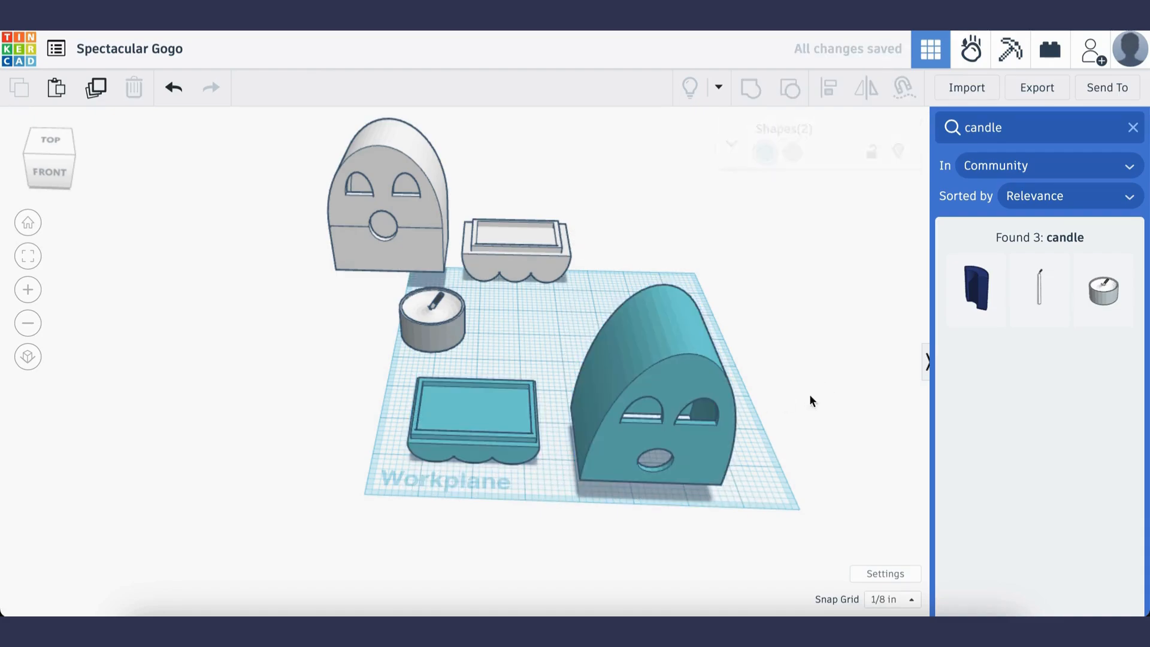
{"action": "left_click", "coordinate": [461, 400]}
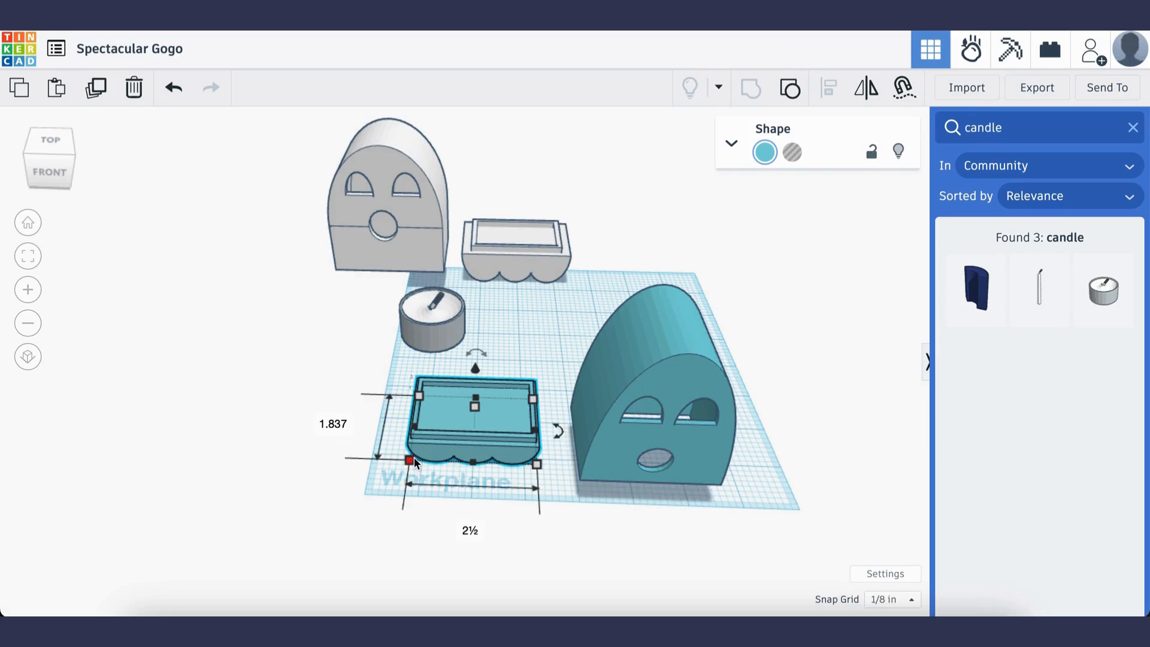
{"action": "left_click", "coordinate": [567, 307]}
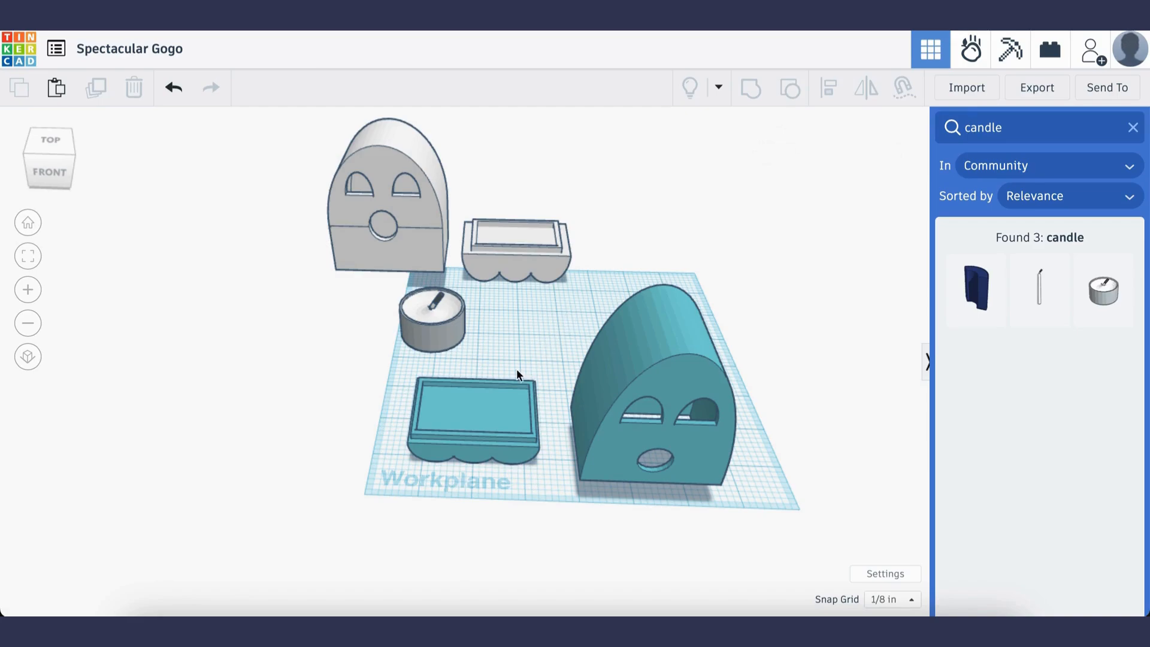